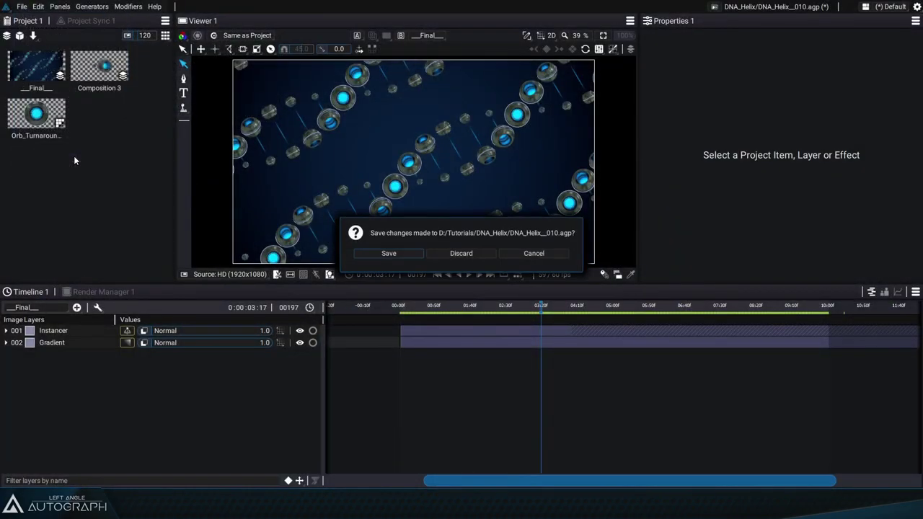
Discard the old project and create a new composition at 60 fps.
{"action": "left_click", "coordinate": [462, 253]}
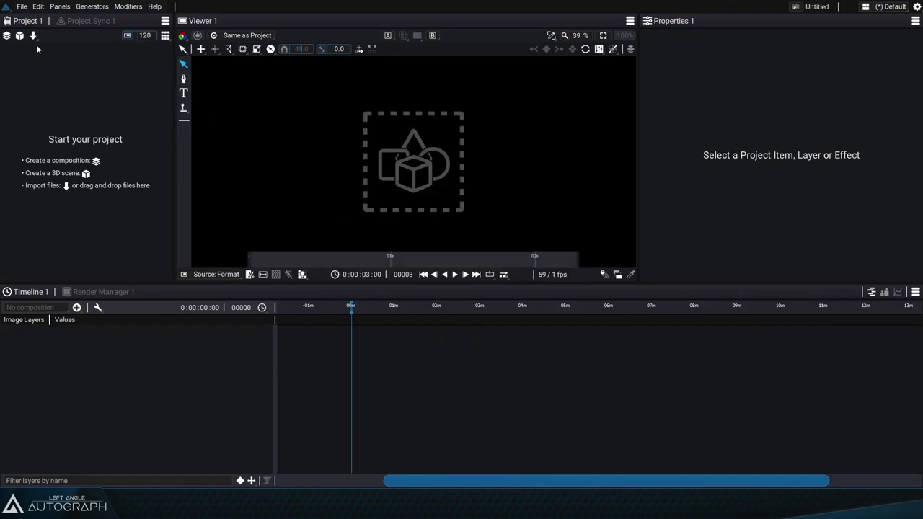
{"action": "left_click", "coordinate": [7, 36]}
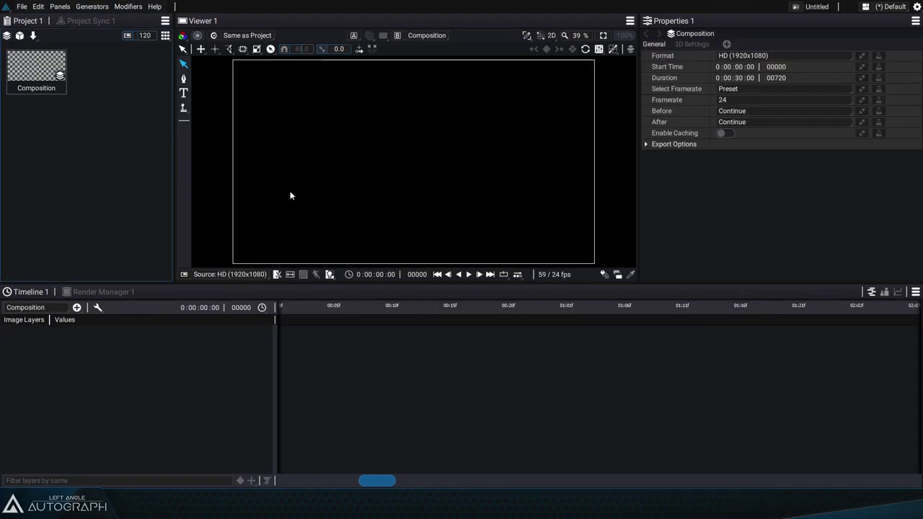
{"action": "left_click", "coordinate": [752, 98]}
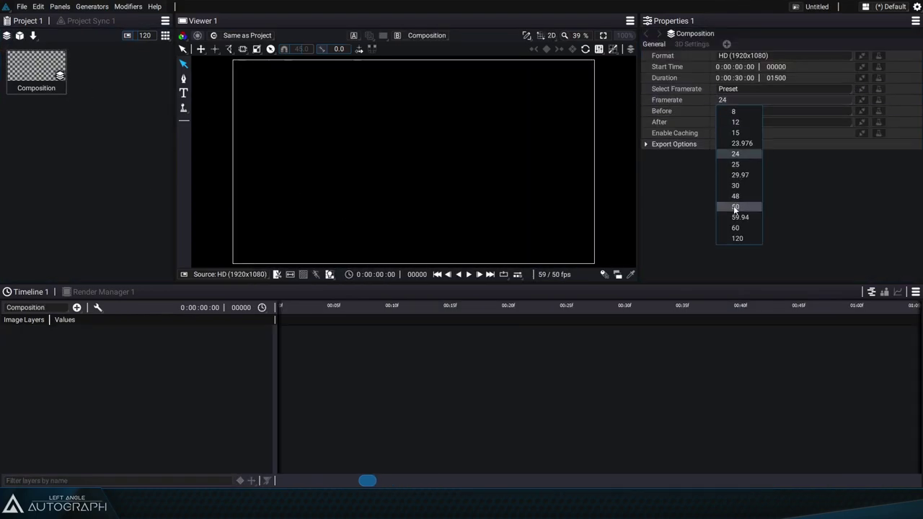
{"action": "left_click", "coordinate": [736, 228]}
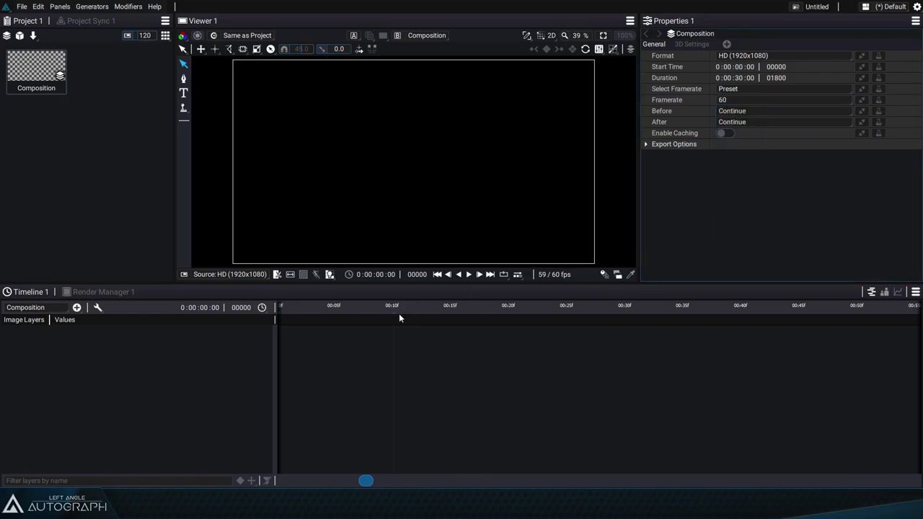
Add a Circle layer and split its Position, setting x to -500.
{"action": "left_click", "coordinate": [77, 307]}
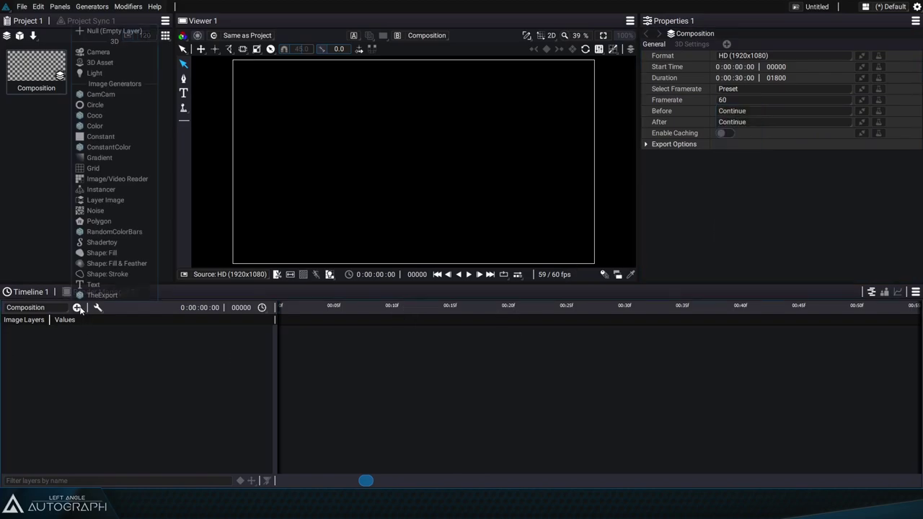
{"action": "left_click", "coordinate": [95, 104]}
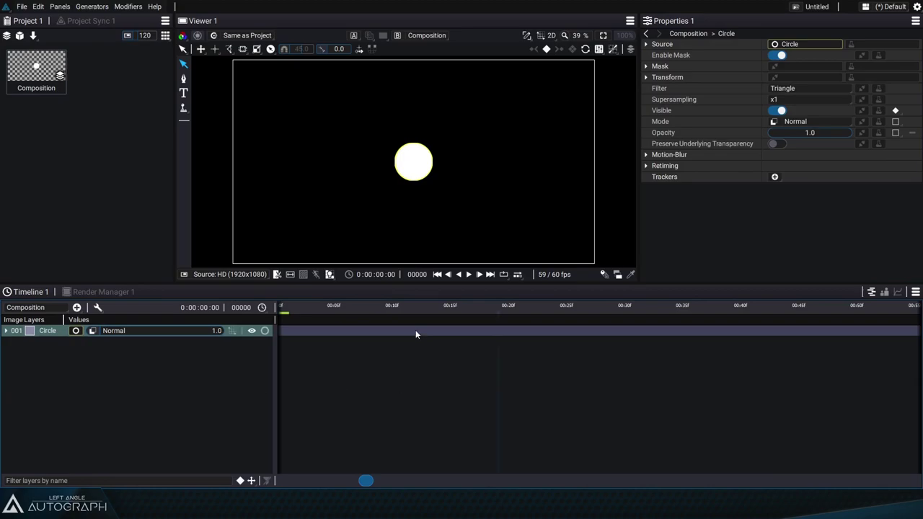
{"action": "double_click", "coordinate": [48, 332]}
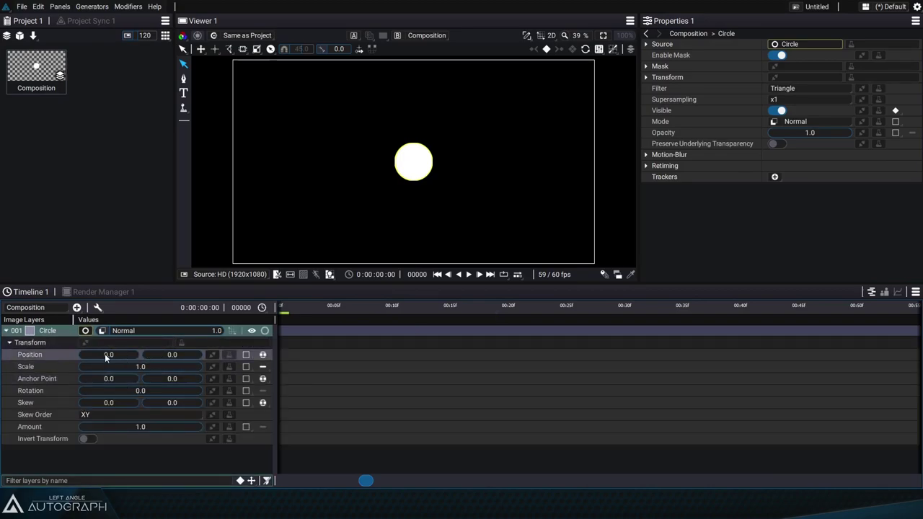
{"action": "left_click", "coordinate": [263, 355]}
{"action": "left_click", "coordinate": [276, 377]}
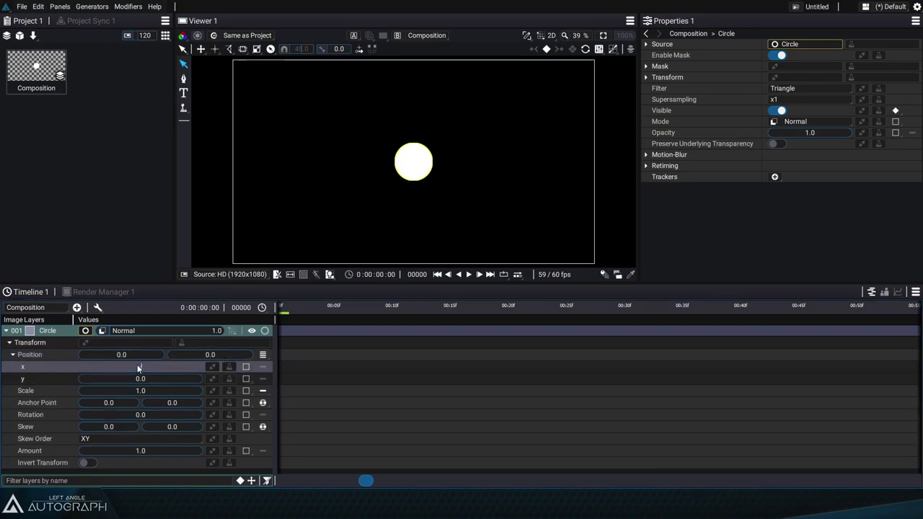
{"action": "key", "text": "Return"}
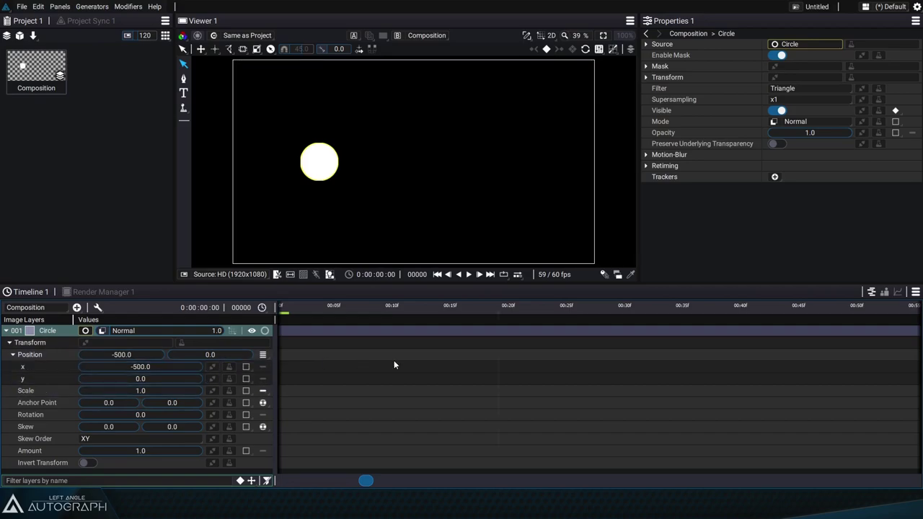
{"action": "scroll", "coordinate": [394, 365], "scroll_direction": "down", "scroll_amount": 5}
Add a Multiply Math modifier to Position x, link its Value to Current Time, and preview.
{"action": "left_click", "coordinate": [229, 367]}
{"action": "left_click", "coordinate": [272, 220]}
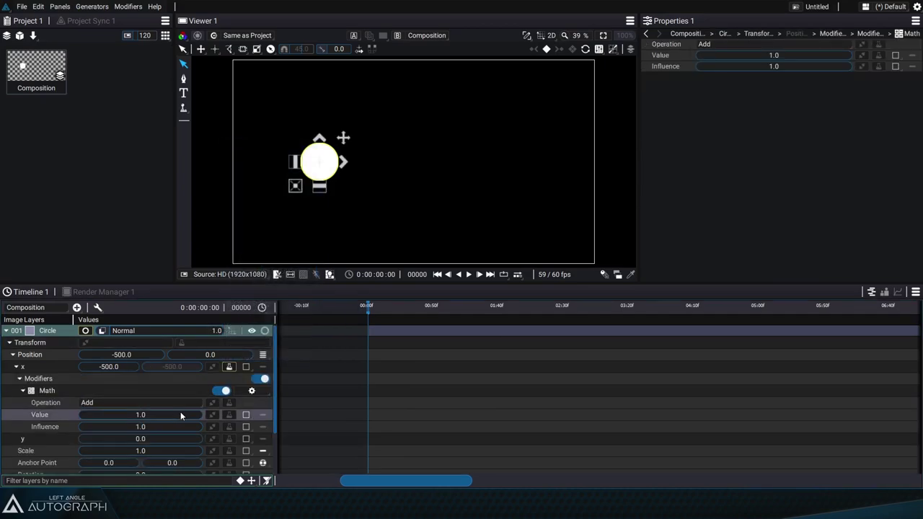
{"action": "left_click", "coordinate": [159, 403]}
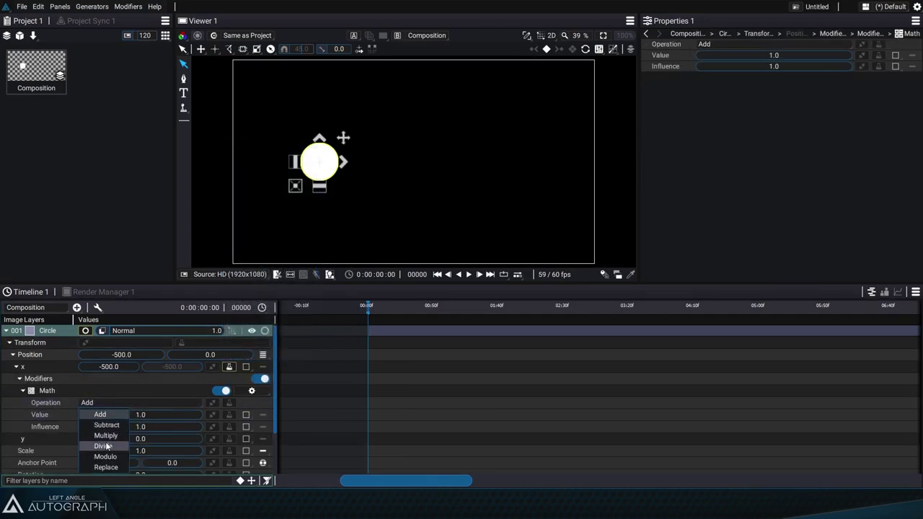
{"action": "left_click", "coordinate": [106, 436]}
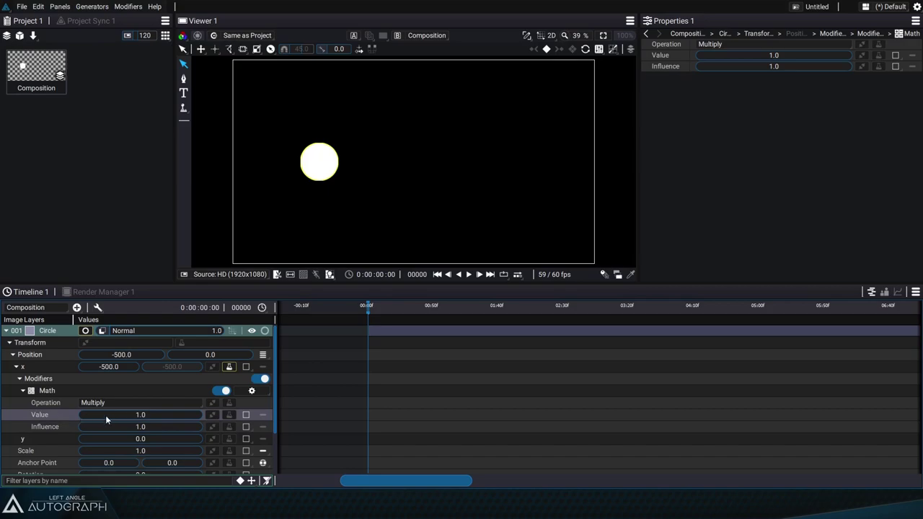
{"action": "mouse_move", "coordinate": [150, 414]}
{"action": "left_mouse_down"}
{"action": "mouse_move", "coordinate": [109, 415]}
{"action": "mouse_move", "coordinate": [143, 417]}
{"action": "left_mouse_up"}
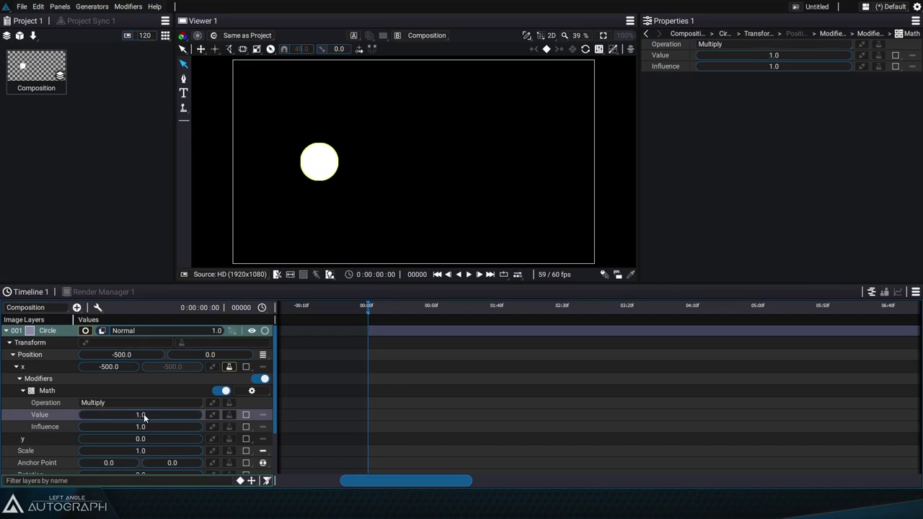
{"action": "left_click", "coordinate": [212, 415]}
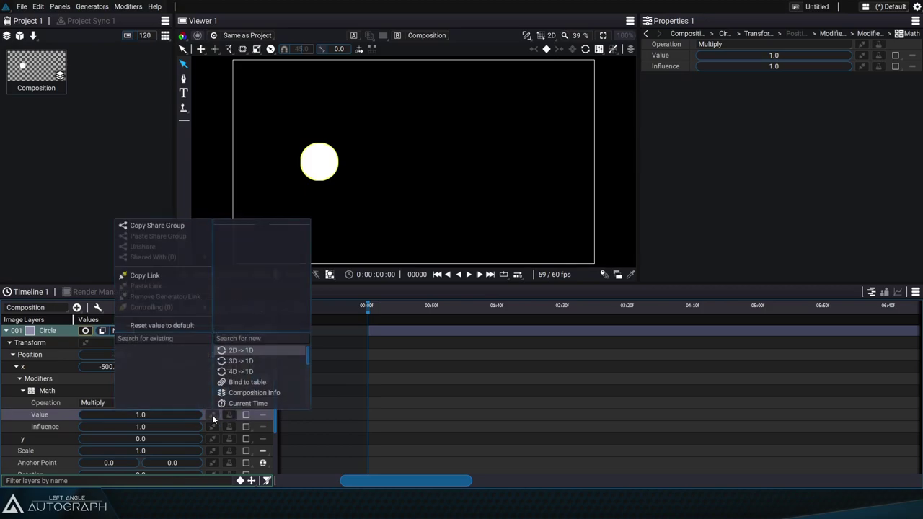
{"action": "left_click", "coordinate": [271, 405]}
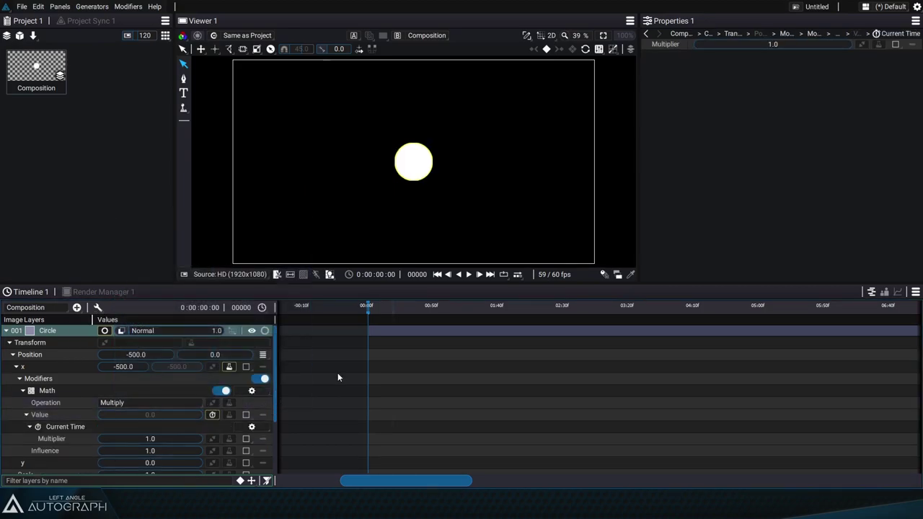
{"action": "left_click_drag", "start_coordinate": [371, 308], "coordinate": [405, 324]}
Add a Sin Trigo modifier to the time-driven Value and play back to preview.
{"action": "left_click", "coordinate": [233, 413]}
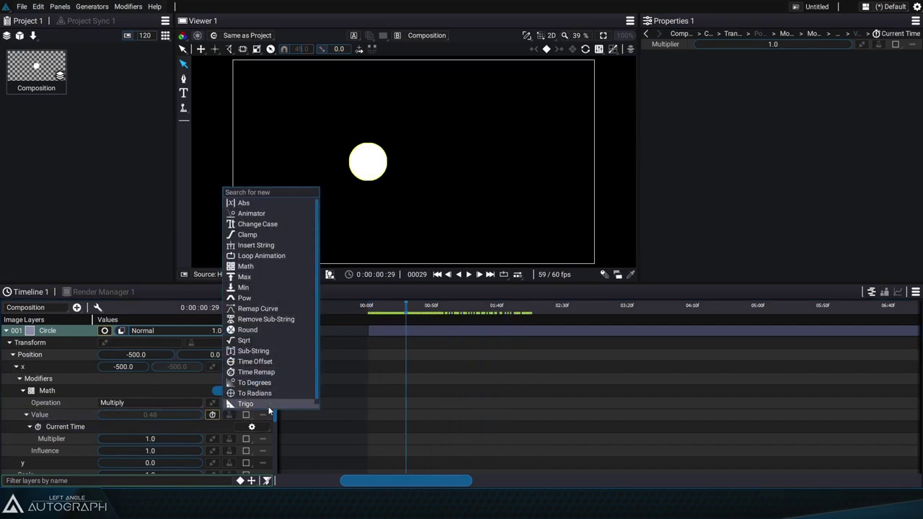
{"action": "left_click", "coordinate": [268, 405]}
{"action": "scroll", "coordinate": [153, 388], "scroll_direction": "down", "scroll_amount": 3}
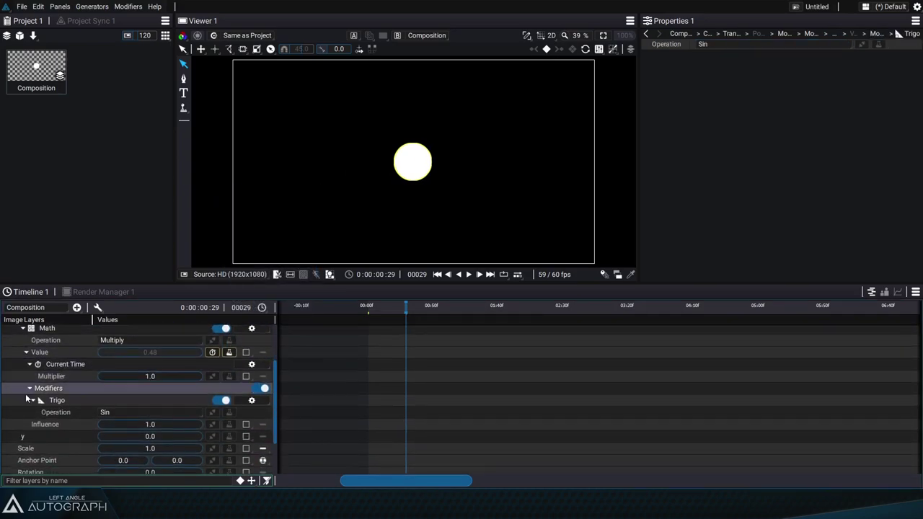
{"action": "left_click", "coordinate": [445, 275]}
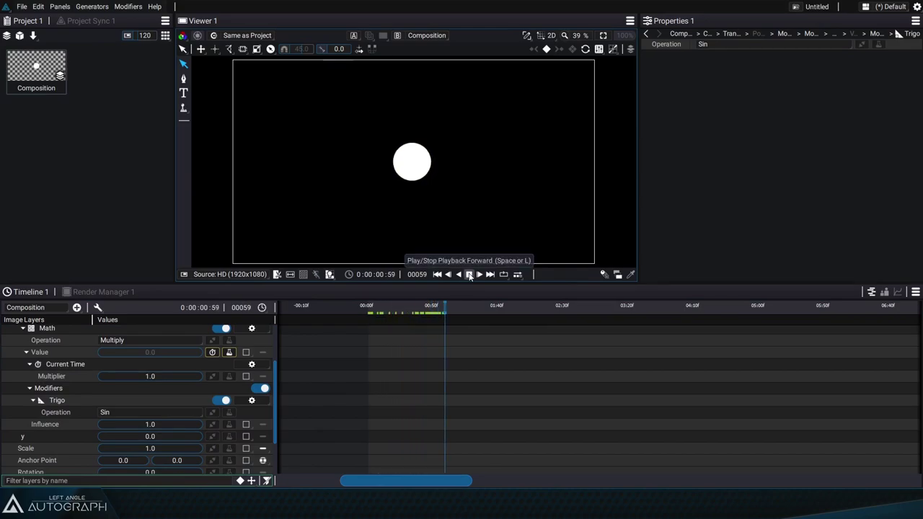
{"action": "left_click", "coordinate": [460, 313]}
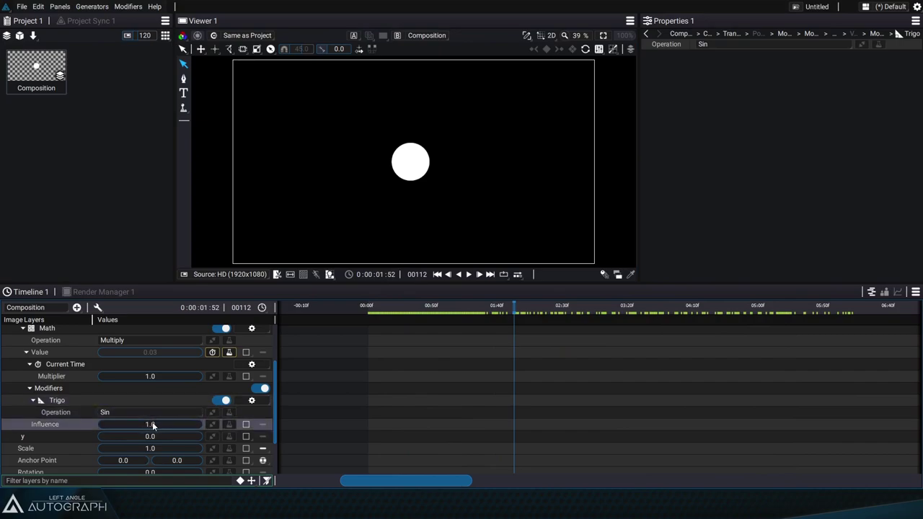
{"action": "key", "text": "space"}
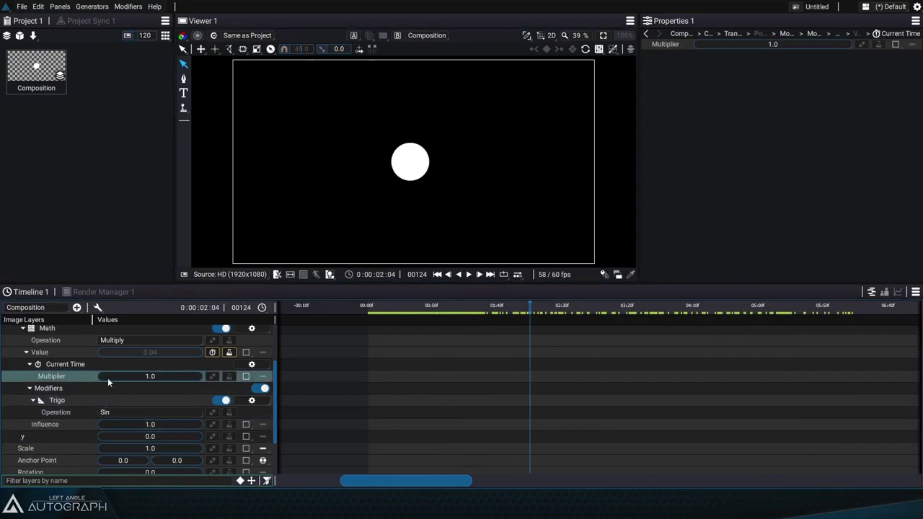
Set the Current Time Multiplier to 90 and preview the swinging circle.
{"action": "type", "text": "90"}
{"action": "key", "text": "Return"}
{"action": "left_click", "coordinate": [371, 308]}
{"action": "mouse_move", "coordinate": [372, 308]}
{"action": "left_mouse_down"}
{"action": "mouse_move", "coordinate": [859, 310]}
{"action": "mouse_move", "coordinate": [364, 317]}
{"action": "left_mouse_up"}
{"action": "key", "text": "space"}
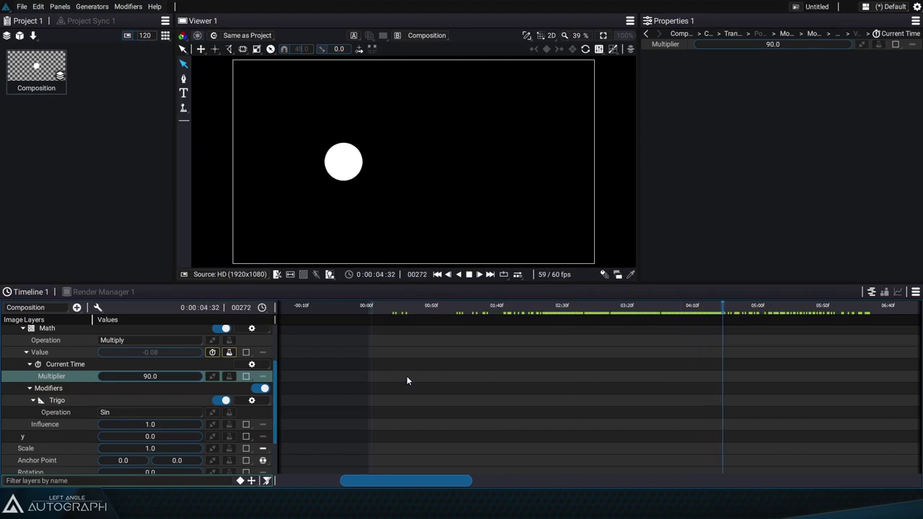
Collapse Position and drive the circle's Scale with Current Time.
{"action": "scroll", "coordinate": [276, 358], "scroll_direction": "up", "scroll_amount": 3}
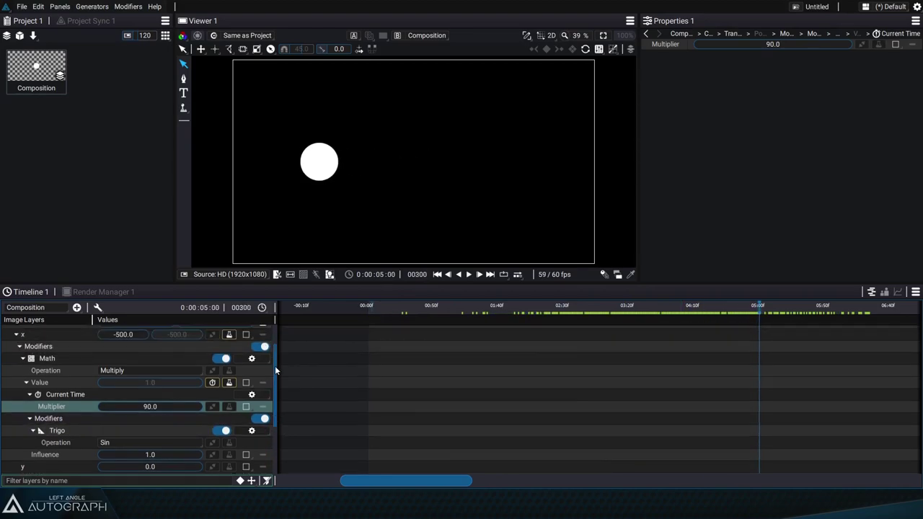
{"action": "left_click", "coordinate": [12, 355]}
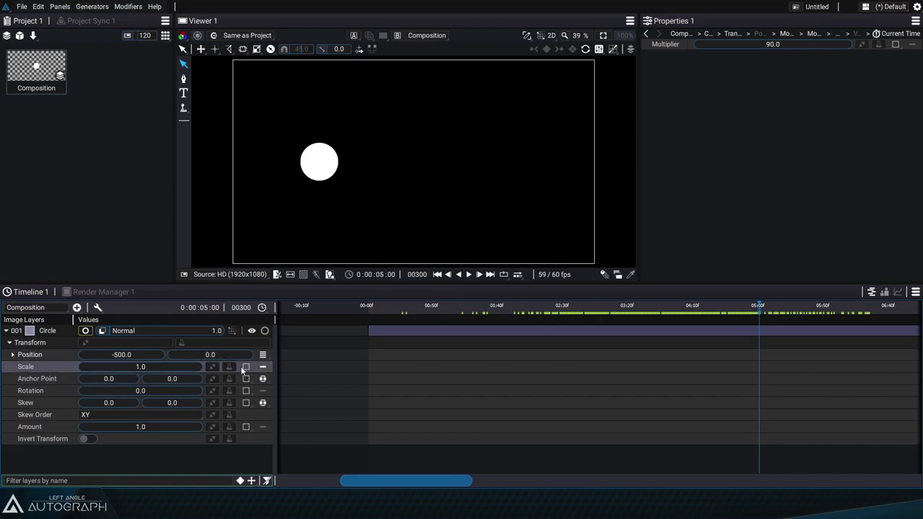
{"action": "left_click", "coordinate": [214, 366]}
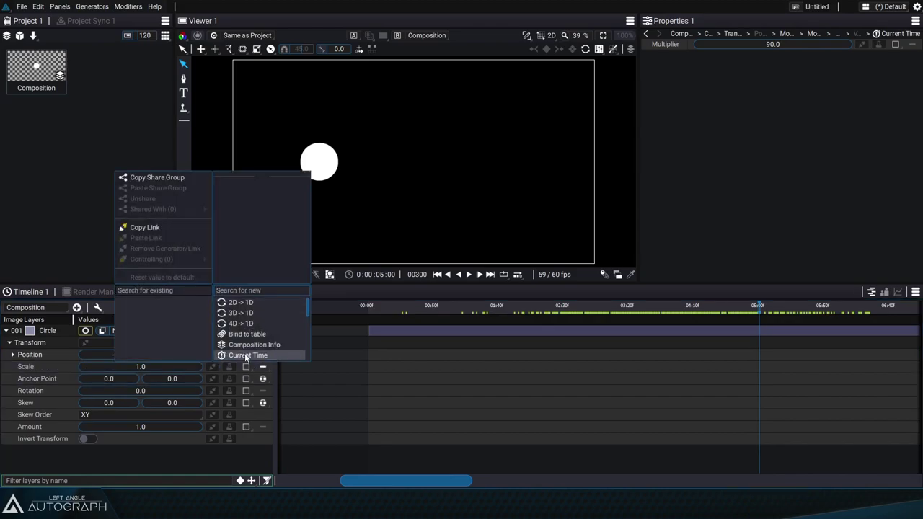
{"action": "left_click", "coordinate": [246, 356]}
{"action": "left_click_drag", "start_coordinate": [367, 308], "coordinate": [414, 323]}
Add a Cos Trigo modifier to Scale with time Multiplier 90, then scrub to preview the pulse.
{"action": "left_click", "coordinate": [229, 367]}
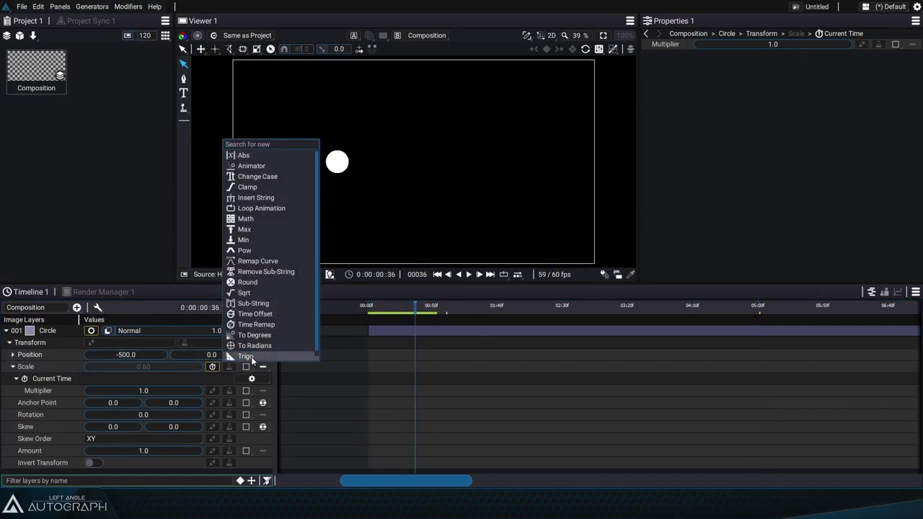
{"action": "left_click", "coordinate": [245, 356]}
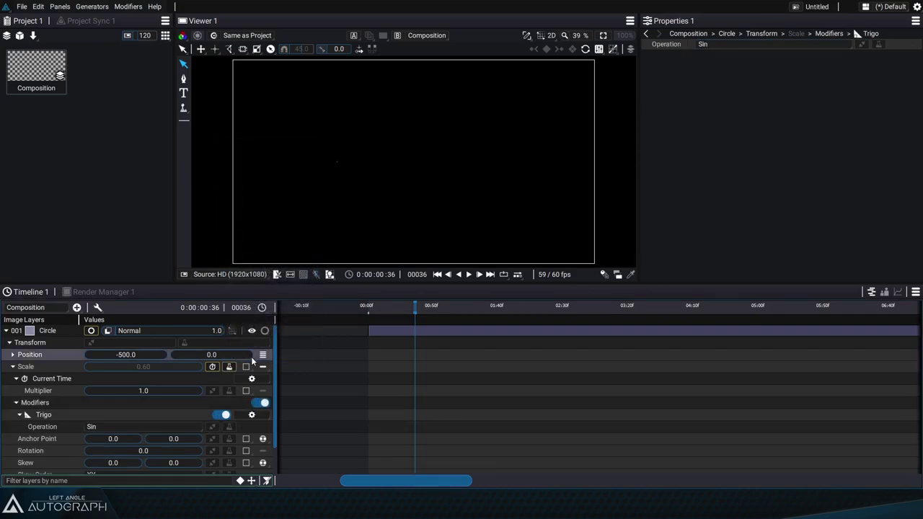
{"action": "left_click", "coordinate": [452, 313]}
{"action": "left_click", "coordinate": [152, 425]}
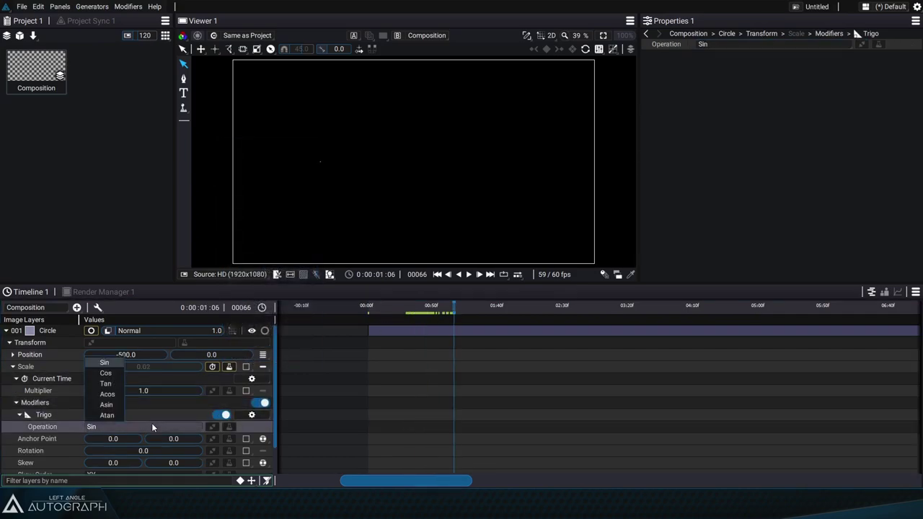
{"action": "left_click", "coordinate": [118, 372]}
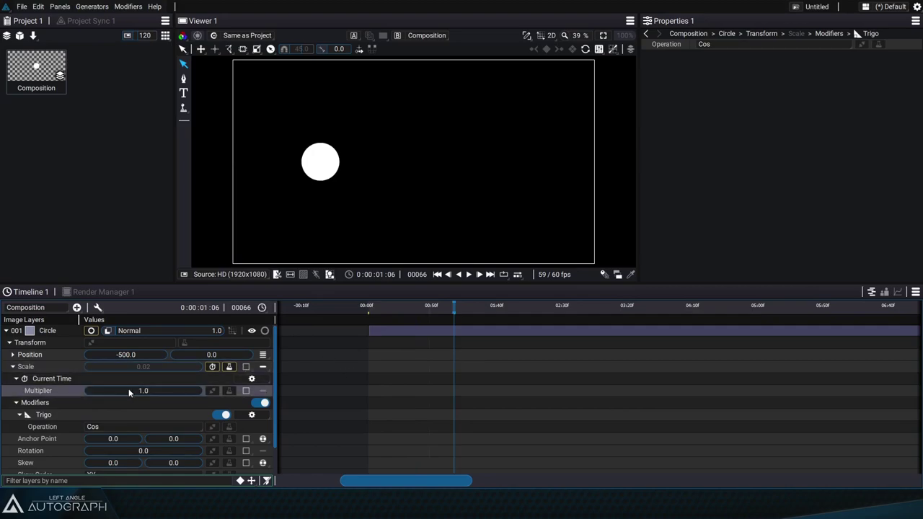
{"action": "double_click", "coordinate": [151, 391]}
{"action": "type", "text": "90"}
{"action": "key", "text": "Return"}
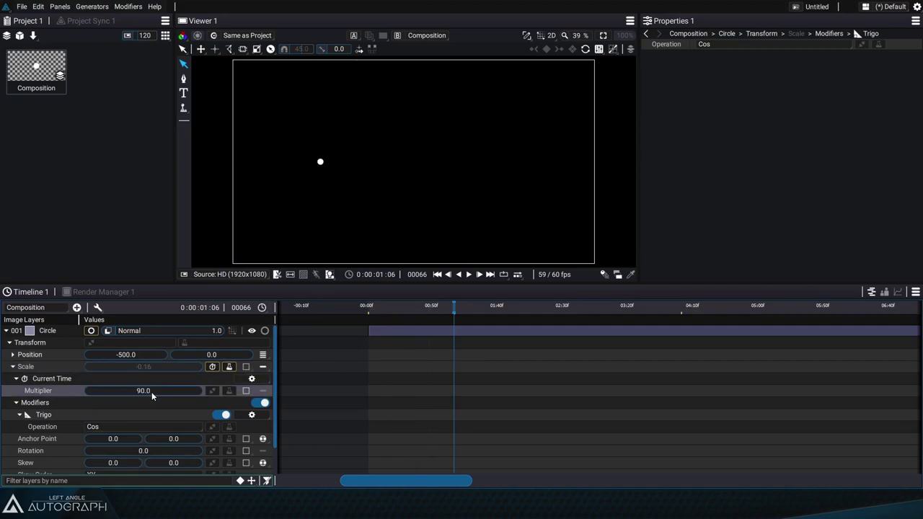
{"action": "left_click_drag", "start_coordinate": [372, 309], "coordinate": [565, 314]}
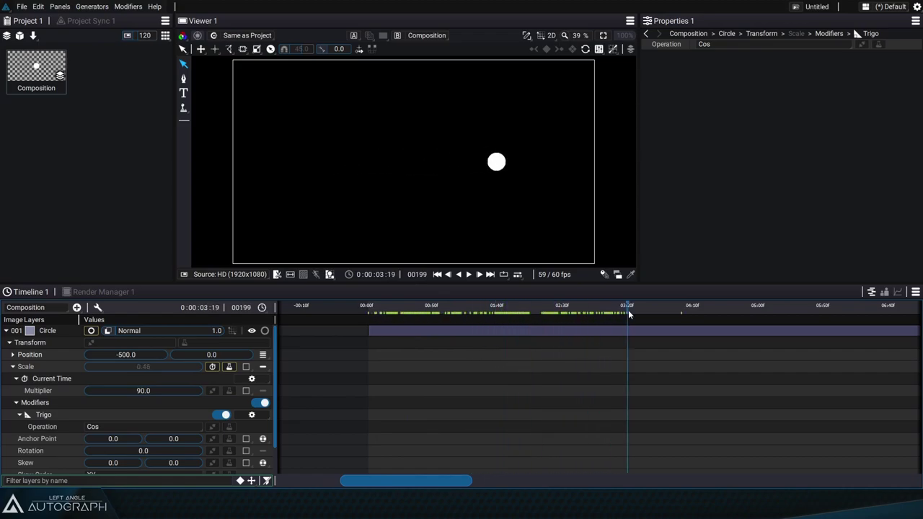
{"action": "left_click_drag", "start_coordinate": [628, 310], "coordinate": [719, 311]}
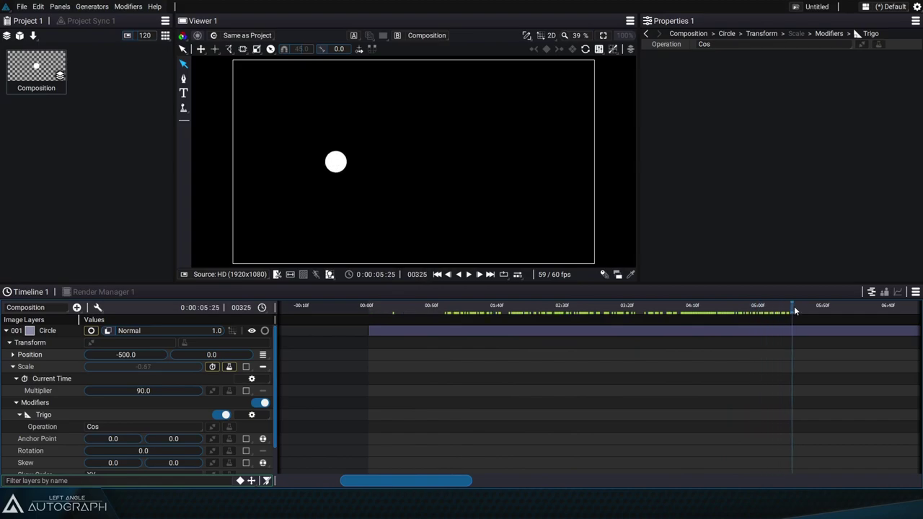
{"action": "left_click_drag", "start_coordinate": [798, 306], "coordinate": [404, 328]}
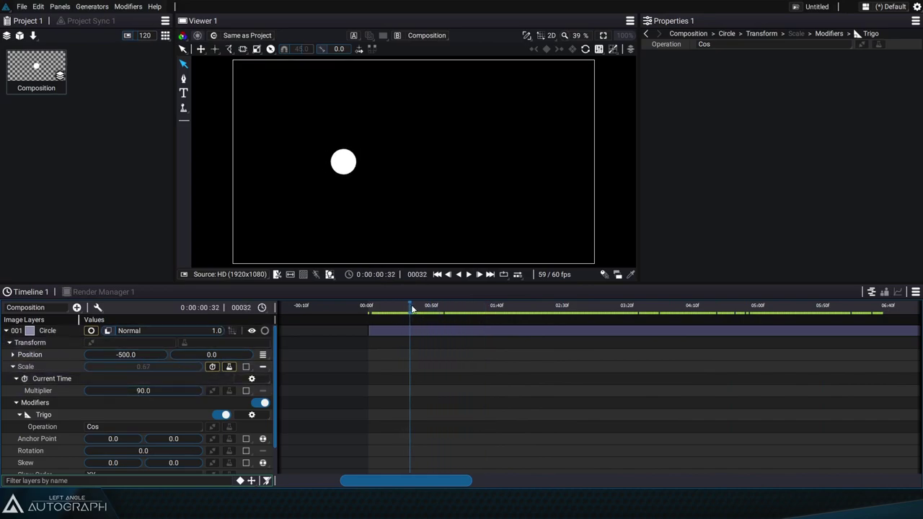
{"action": "left_click_drag", "start_coordinate": [465, 321], "coordinate": [531, 325]}
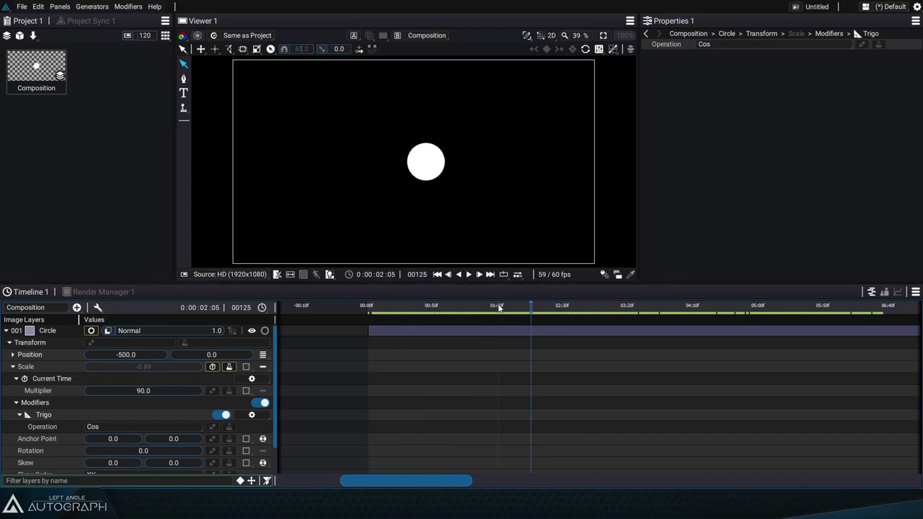
Add a Math modifier to Scale that adds 1.5.
{"action": "left_click", "coordinate": [505, 307]}
{"action": "left_click", "coordinate": [228, 366]}
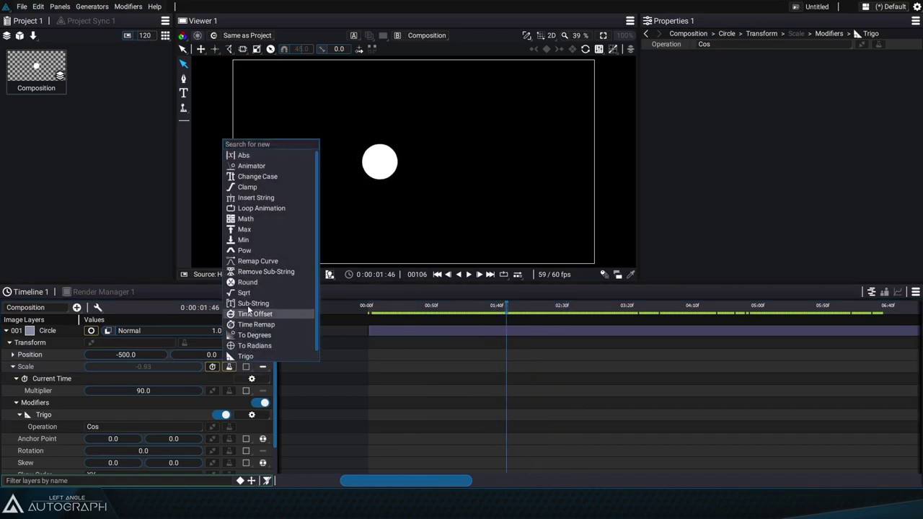
{"action": "left_click", "coordinate": [261, 218]}
{"action": "scroll", "coordinate": [157, 375], "scroll_direction": "down", "scroll_amount": 3}
{"action": "left_click", "coordinate": [497, 306]}
{"action": "left_click_drag", "start_coordinate": [519, 307], "coordinate": [498, 307]}
{"action": "left_click", "coordinate": [146, 400]}
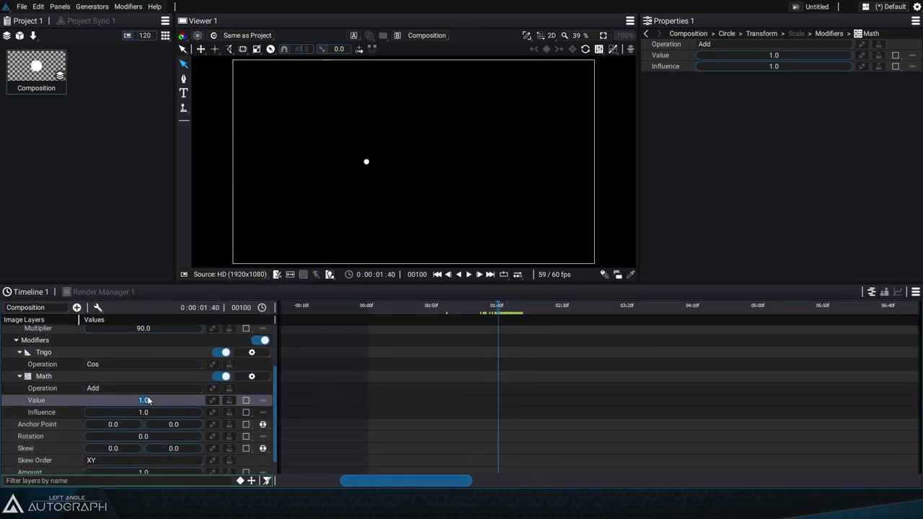
{"action": "type", "text": "1.5"}
{"action": "key", "text": "Return"}
Scrub and play the animation from the start to check the offset pulse.
{"action": "scroll", "coordinate": [201, 364], "scroll_direction": "up", "scroll_amount": 2}
{"action": "scroll", "coordinate": [201, 364], "scroll_direction": "up", "scroll_amount": 2}
{"action": "left_click_drag", "start_coordinate": [395, 306], "coordinate": [518, 321]}
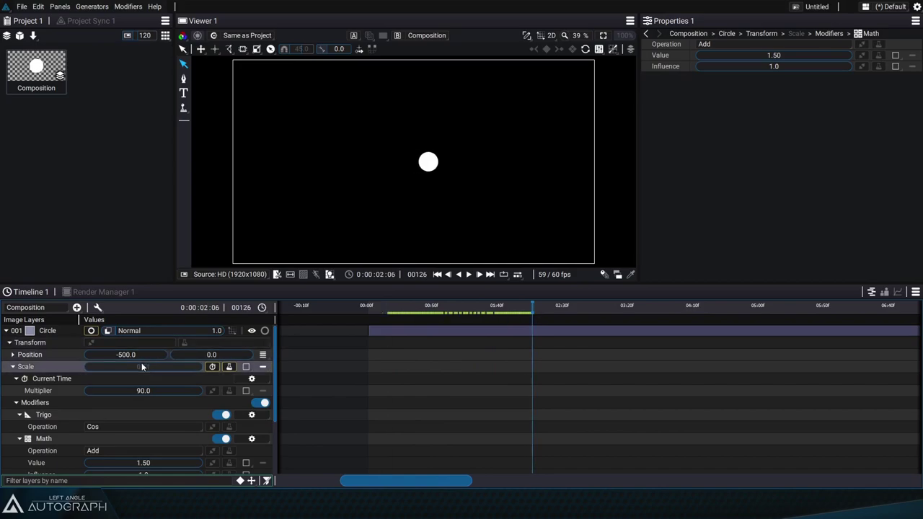
{"action": "left_click_drag", "start_coordinate": [364, 307], "coordinate": [622, 315]}
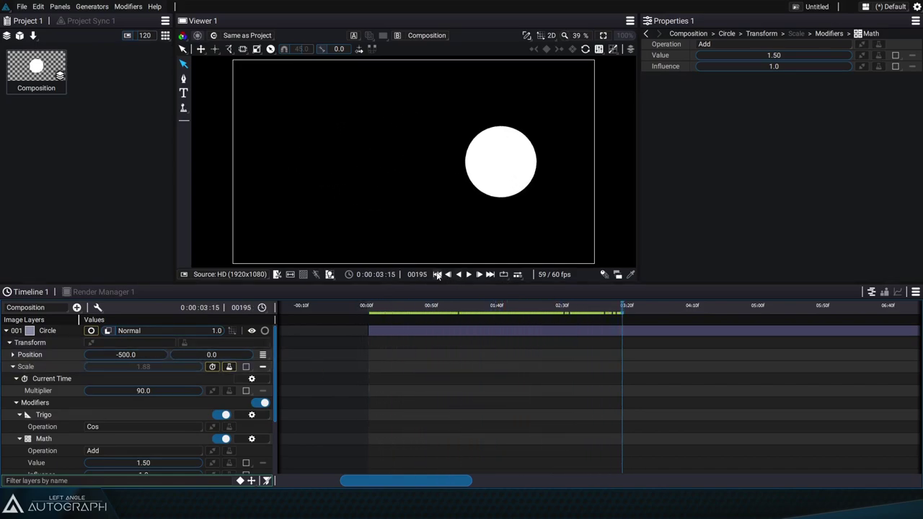
{"action": "left_click", "coordinate": [438, 275]}
{"action": "key", "text": "space"}
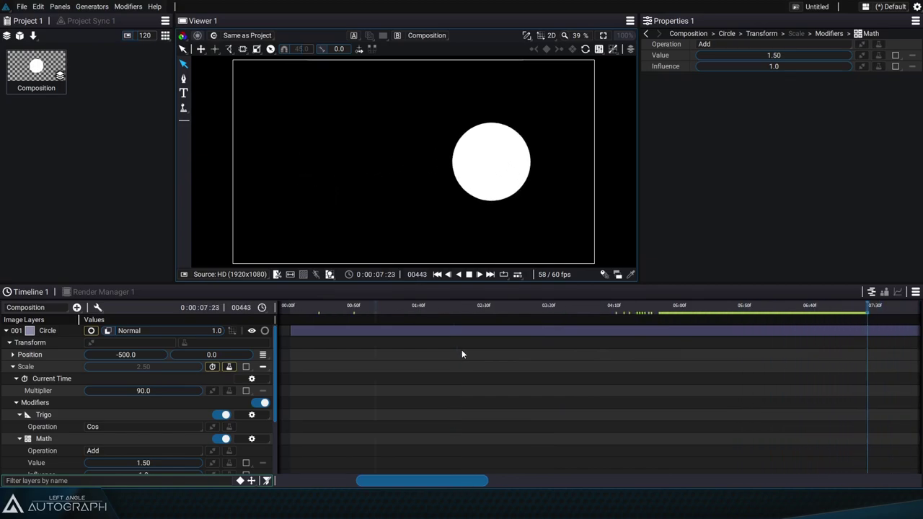
{"action": "key", "text": "space"}
{"action": "scroll", "coordinate": [463, 353], "scroll_direction": "down", "scroll_amount": 3}
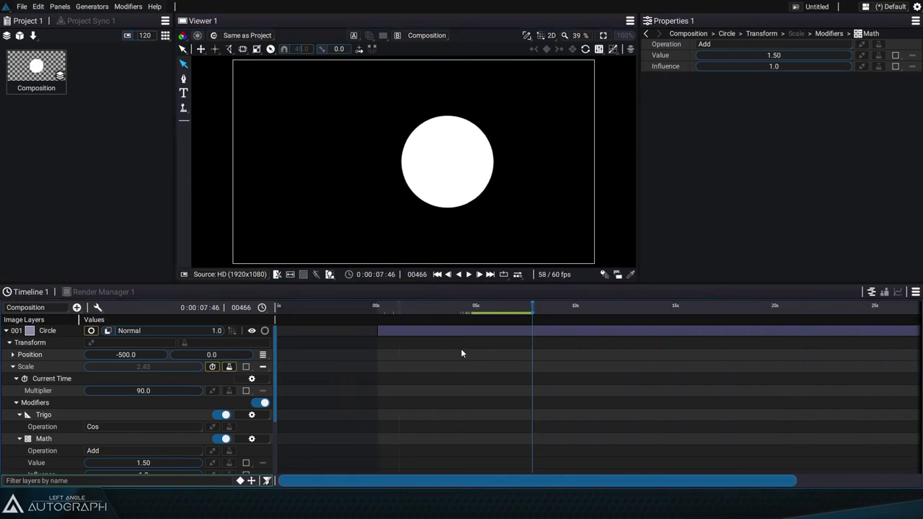
Duplicate the Circle layer into Circle 2 and shift its clip to offset the timing.
{"action": "left_click", "coordinate": [7, 330]}
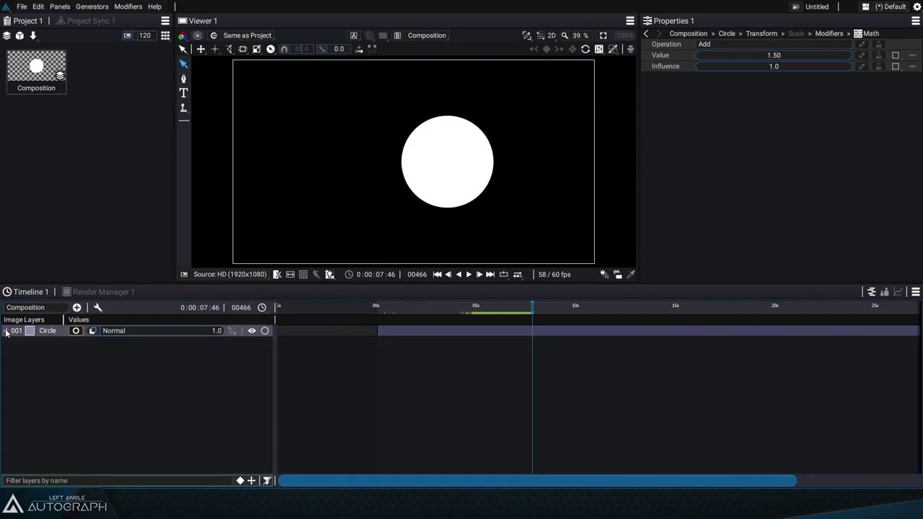
{"action": "left_click", "coordinate": [48, 330]}
{"action": "key", "text": "ctrl+d"}
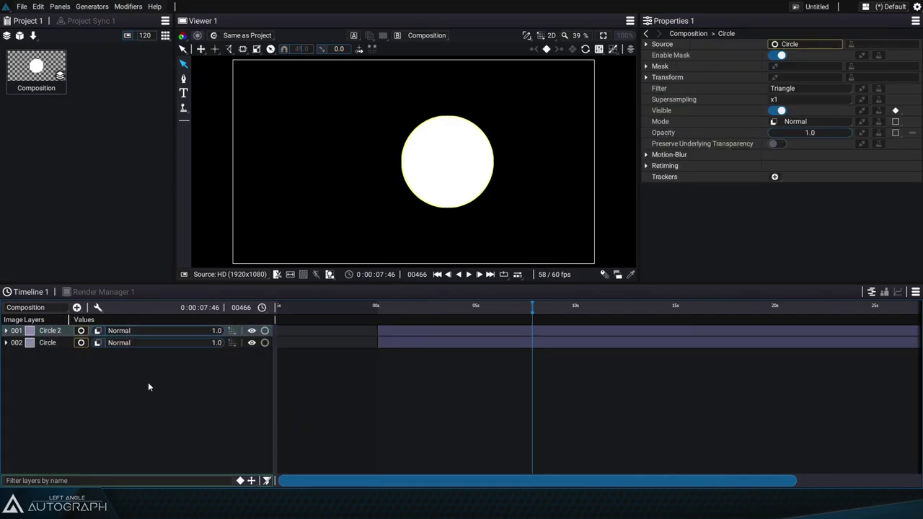
{"action": "left_click_drag", "start_coordinate": [658, 334], "coordinate": [621, 329]}
{"action": "mouse_move", "coordinate": [533, 307]}
{"action": "left_mouse_down"}
{"action": "mouse_move", "coordinate": [432, 316]}
{"action": "mouse_move", "coordinate": [518, 309]}
{"action": "left_mouse_up"}
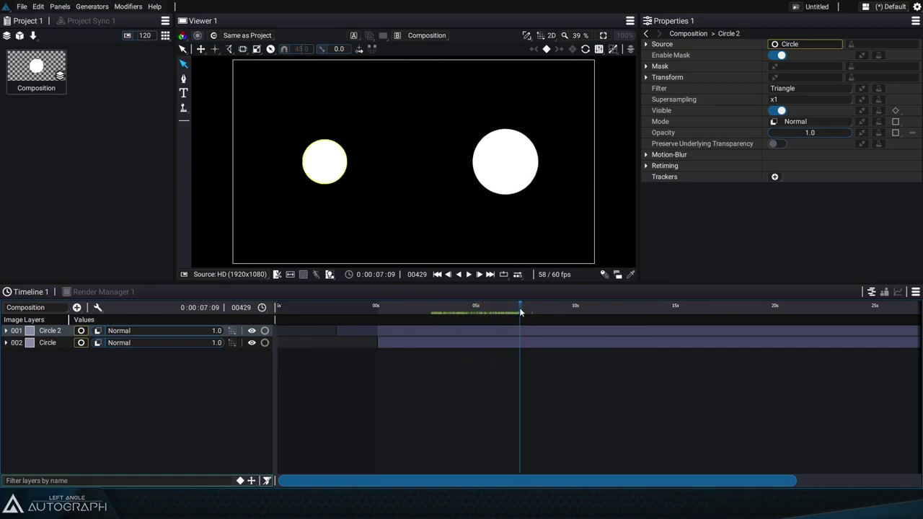
Play and scrub to frame 180 to compare both circles' pulses.
{"action": "left_click", "coordinate": [437, 275]}
{"action": "key", "text": "space"}
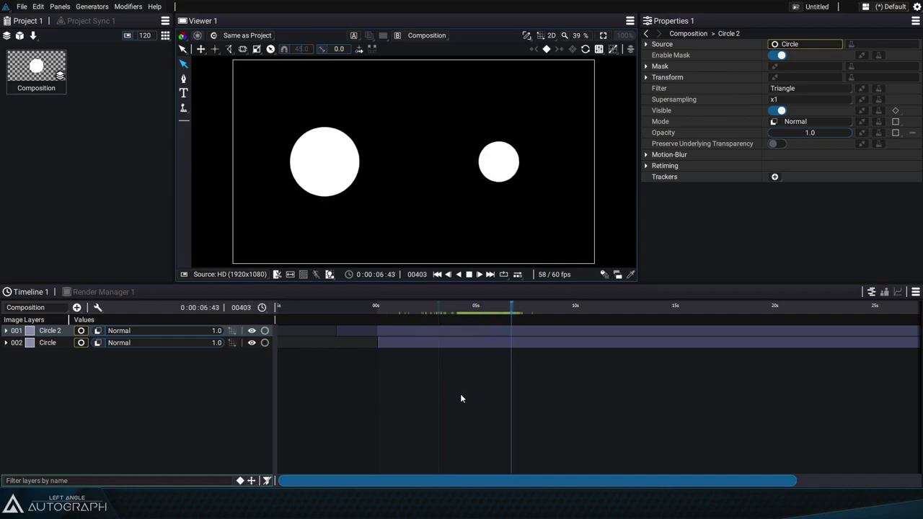
{"action": "key", "text": "space"}
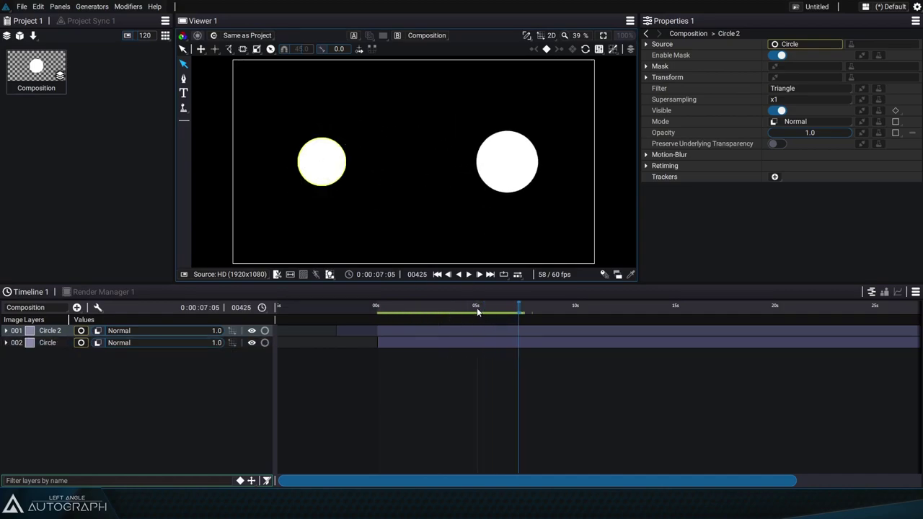
{"action": "left_click_drag", "start_coordinate": [477, 308], "coordinate": [432, 317]}
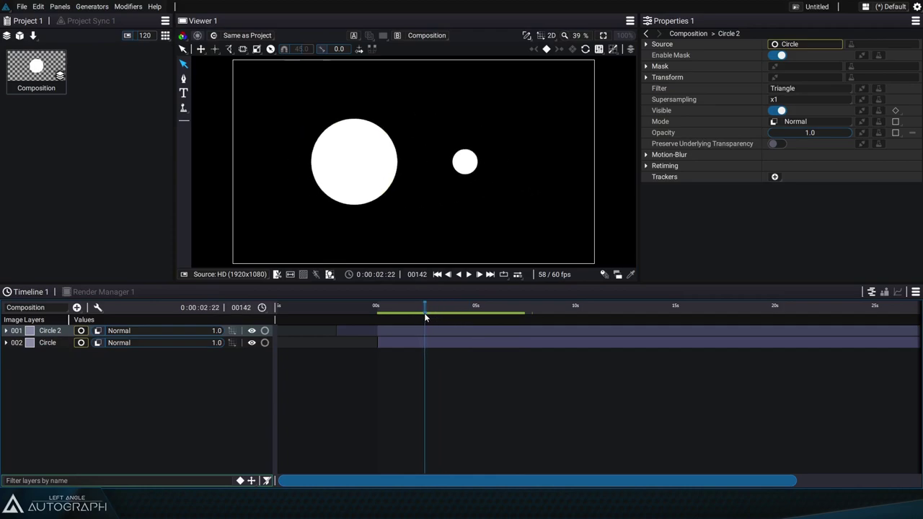
{"action": "left_click_drag", "start_coordinate": [424, 313], "coordinate": [437, 313]}
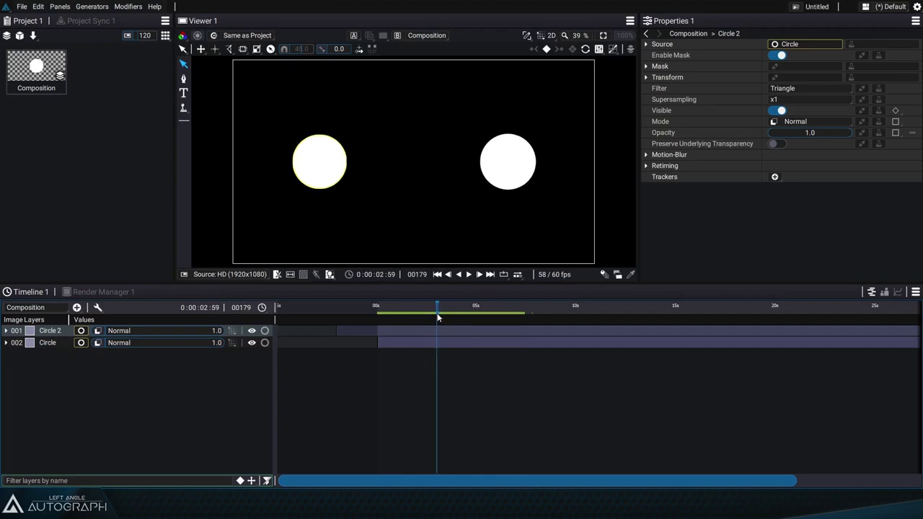
{"action": "key", "text": "Right"}
Add a Constant layer and set its Output Format to Custom Format.
{"action": "left_click", "coordinate": [78, 307]}
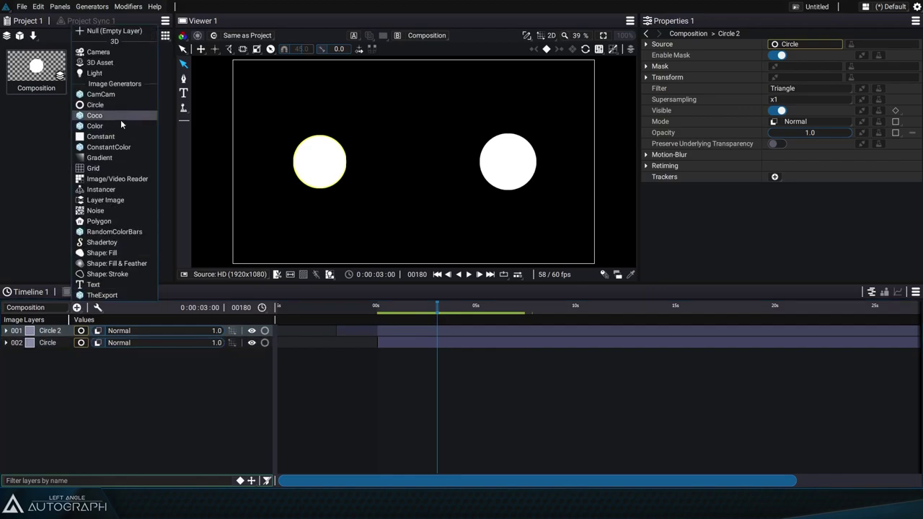
{"action": "left_click", "coordinate": [119, 137]}
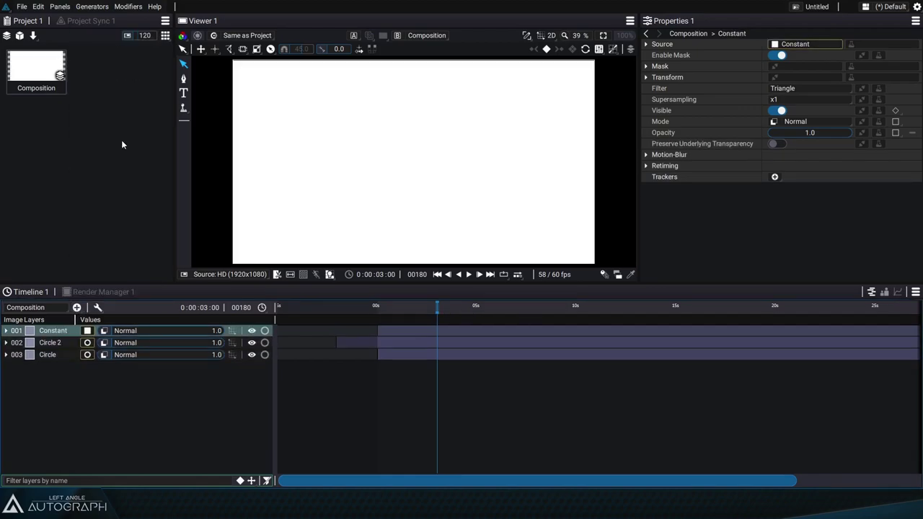
{"action": "left_click", "coordinate": [6, 330]}
{"action": "left_click", "coordinate": [166, 366]}
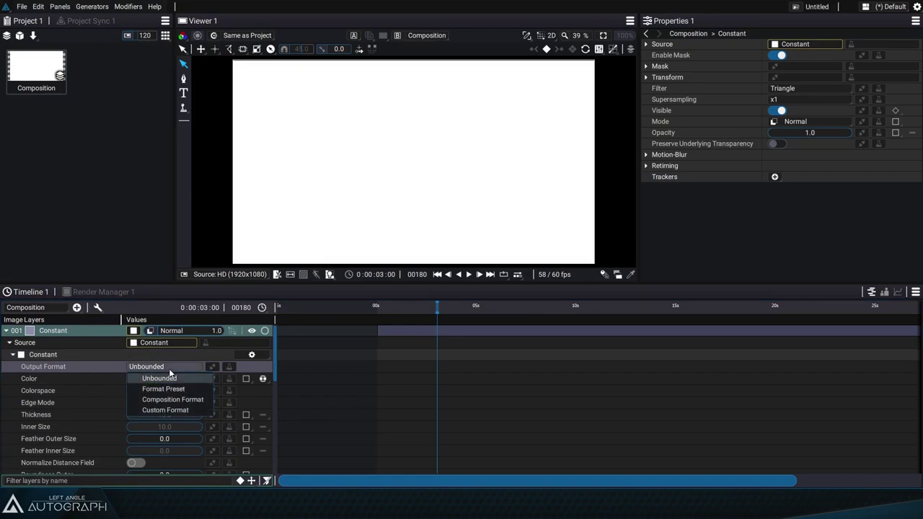
{"action": "left_click", "coordinate": [182, 410]}
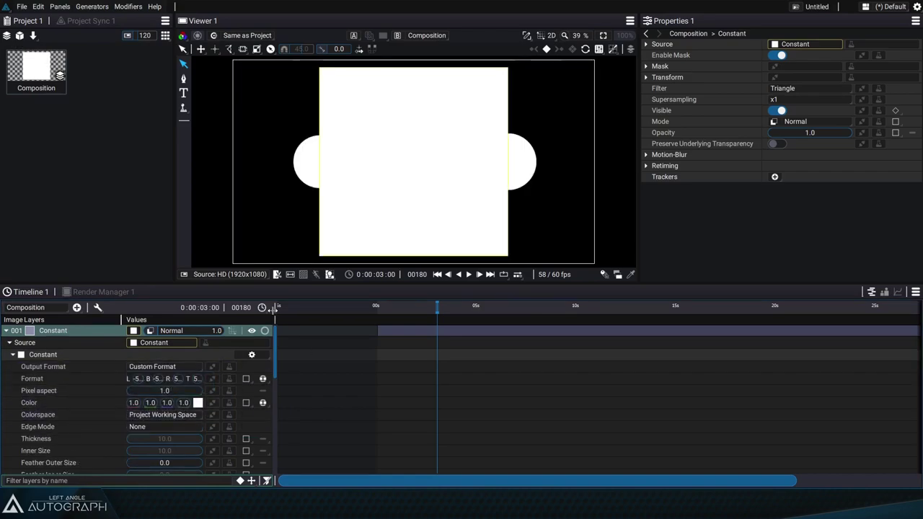
{"action": "left_click_drag", "start_coordinate": [273, 309], "coordinate": [382, 309]}
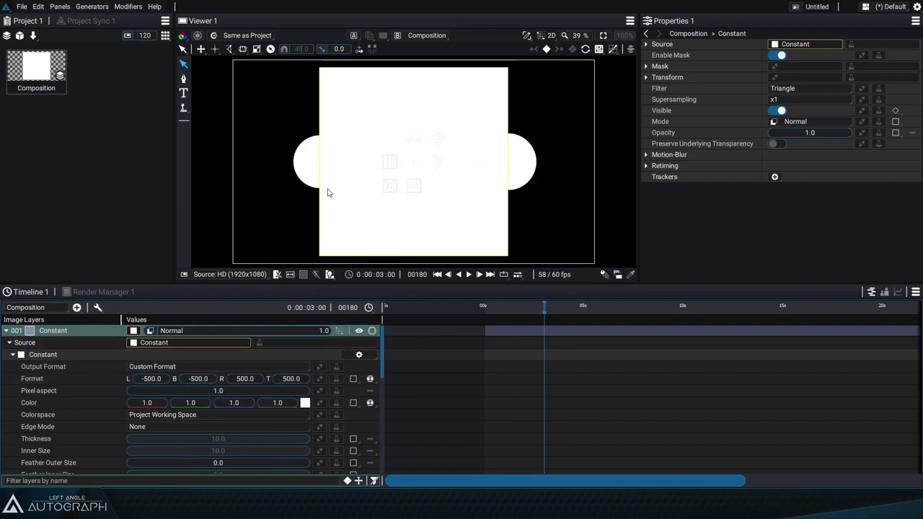
Set the Constant's format bottom to -10 and top to 10, then preview the bar.
{"action": "left_click", "coordinate": [201, 380]}
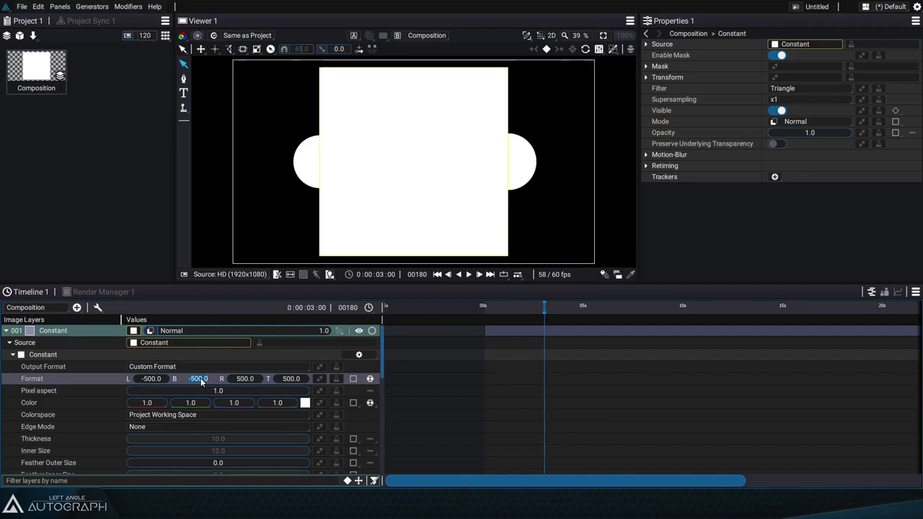
{"action": "type", "text": "-10"}
{"action": "key", "text": "Return"}
{"action": "key", "text": "Tab"}
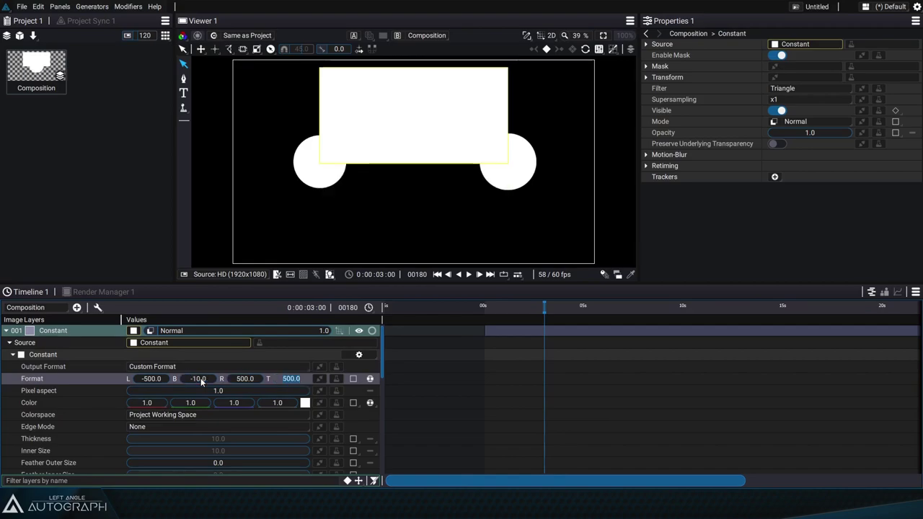
{"action": "type", "text": "10"}
{"action": "key", "text": "Return"}
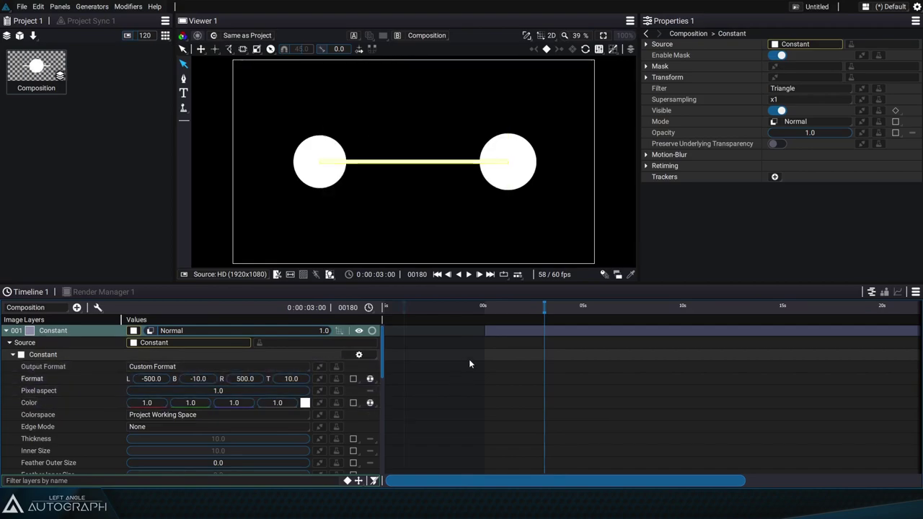
{"action": "mouse_move", "coordinate": [495, 312]}
{"action": "left_mouse_down"}
{"action": "mouse_move", "coordinate": [583, 312]}
{"action": "mouse_move", "coordinate": [503, 314]}
{"action": "left_mouse_up"}
Split the Constant bar's Scale into x and y, keeping x at 1.0.
{"action": "key", "text": "u"}
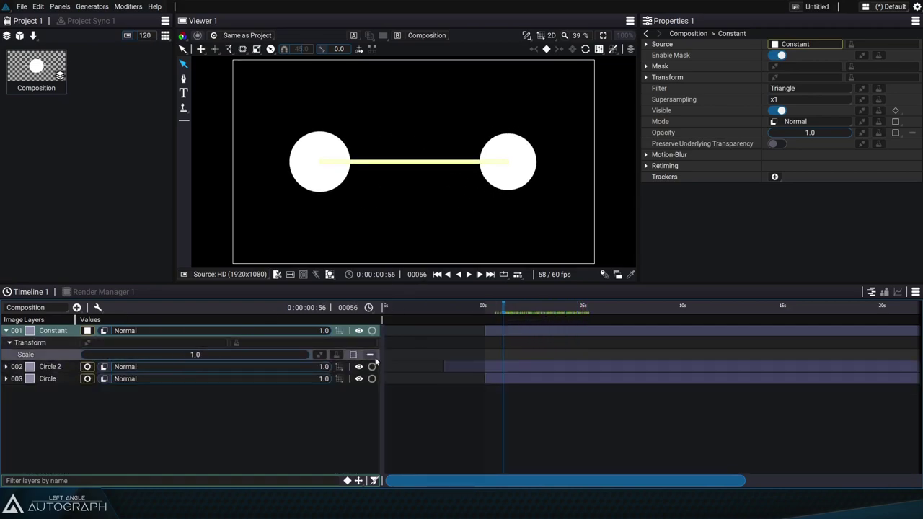
{"action": "left_click", "coordinate": [371, 355]}
{"action": "left_click", "coordinate": [393, 378]}
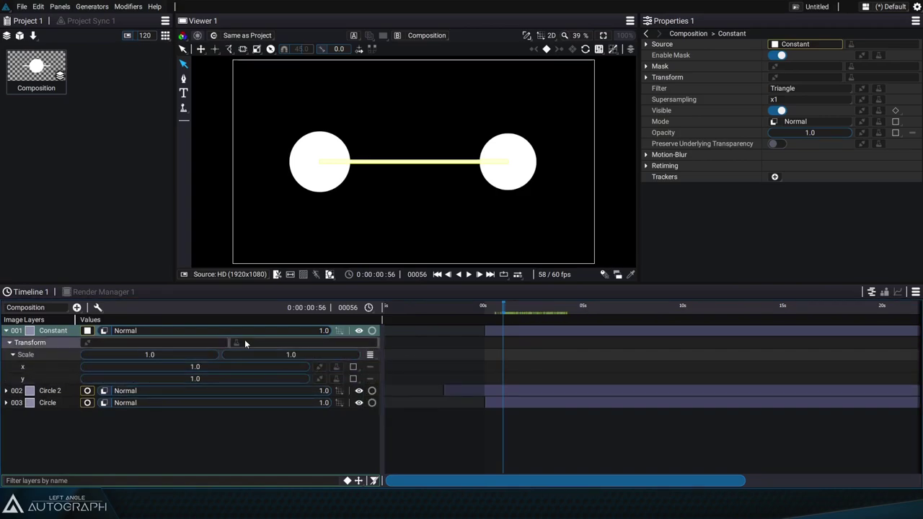
{"action": "left_click_drag", "start_coordinate": [196, 369], "coordinate": [191, 369]}
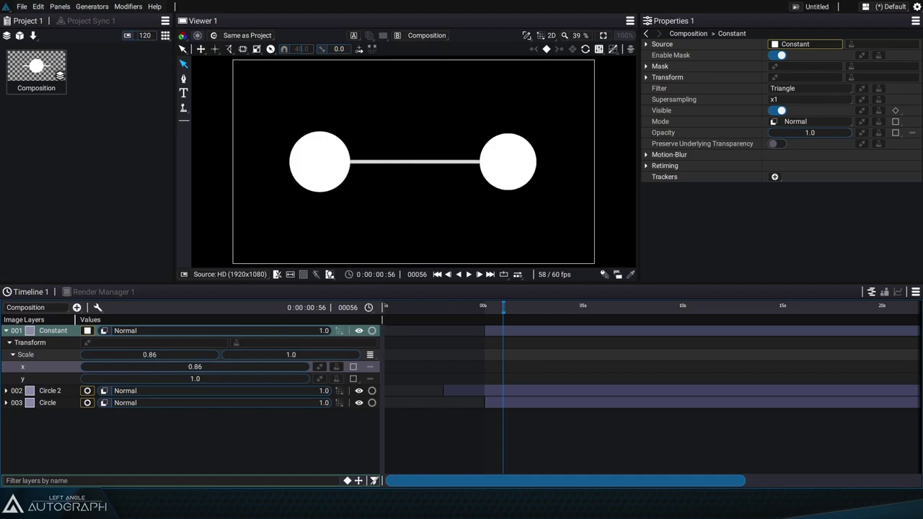
{"action": "key", "text": "ctrl+z"}
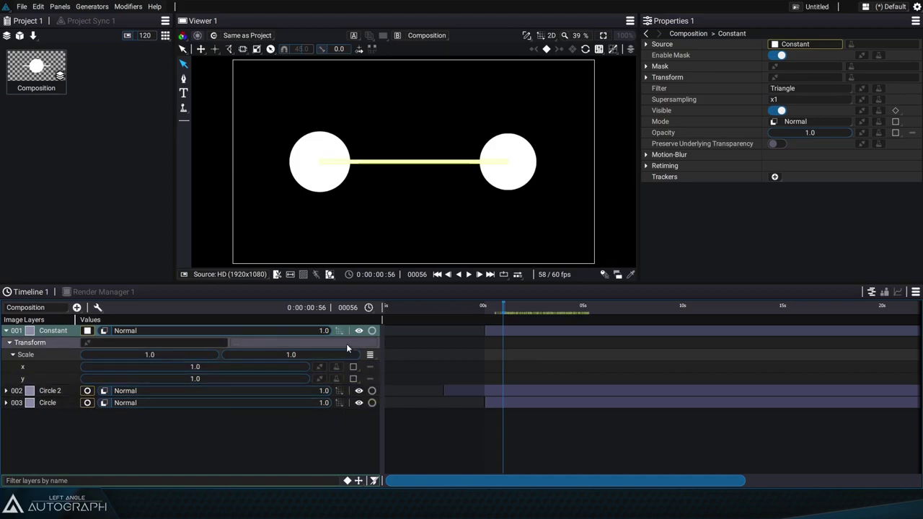
Link the bar's Scale x to Current Time with Multiplier 90.
{"action": "left_click", "coordinate": [320, 367]}
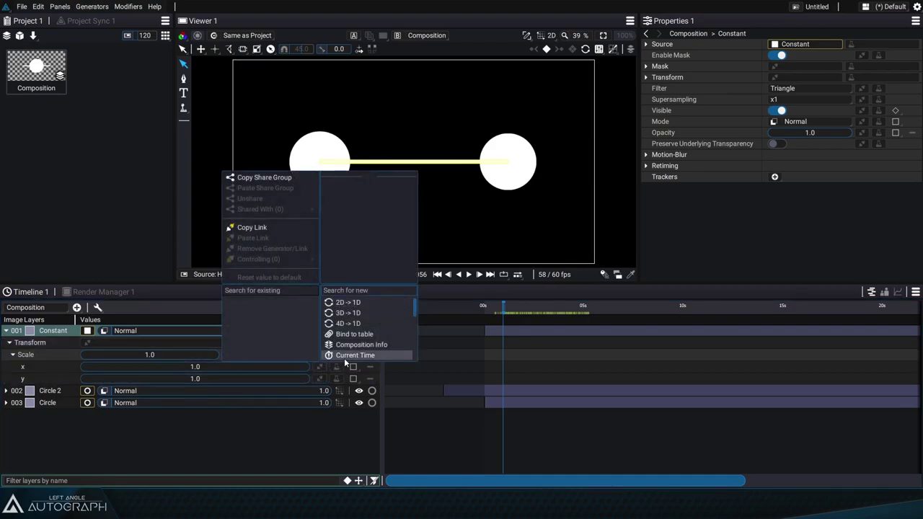
{"action": "left_click", "coordinate": [344, 356]}
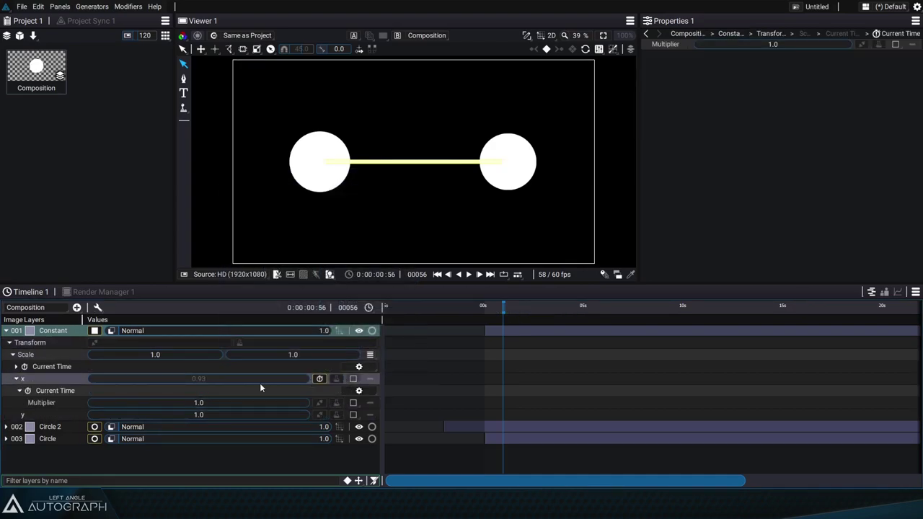
{"action": "double_click", "coordinate": [204, 405]}
{"action": "key", "text": "Return"}
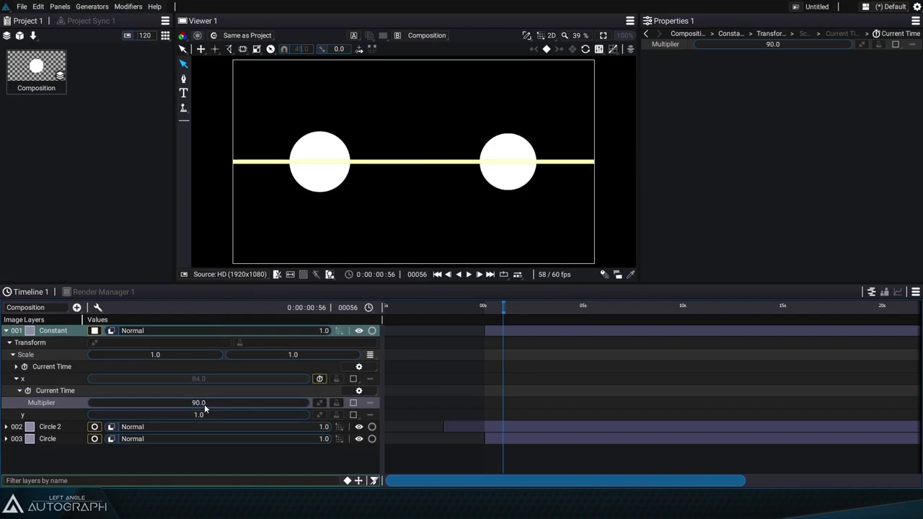
Add a Sin Trigo modifier to Scale x and preview the pulsing bar, briefly soloed.
{"action": "left_click", "coordinate": [336, 379]}
{"action": "left_click", "coordinate": [337, 381]}
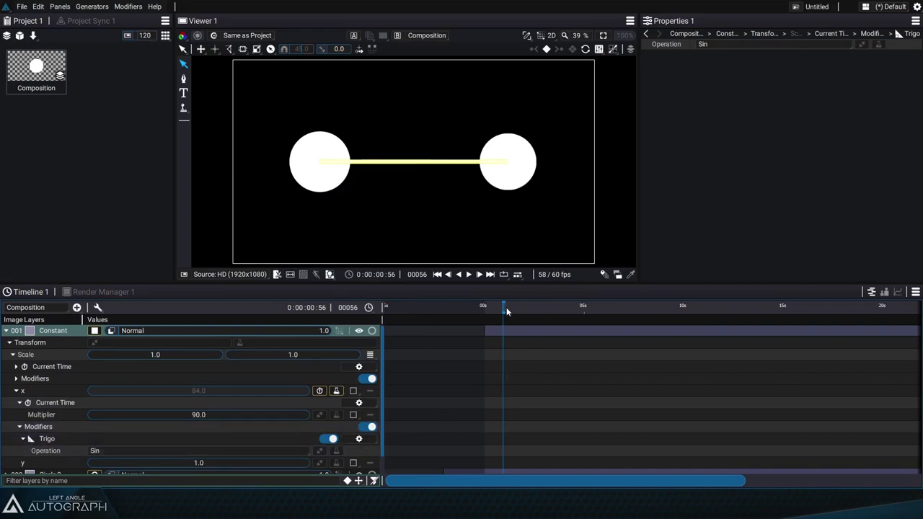
{"action": "left_click_drag", "start_coordinate": [499, 308], "coordinate": [588, 310]}
{"action": "left_click", "coordinate": [372, 331]}
{"action": "left_click", "coordinate": [372, 331]}
{"action": "left_click_drag", "start_coordinate": [497, 308], "coordinate": [540, 309]}
Create Composition 2 with an Instancer layer whose Template is the first Composition.
{"action": "left_click", "coordinate": [7, 36]}
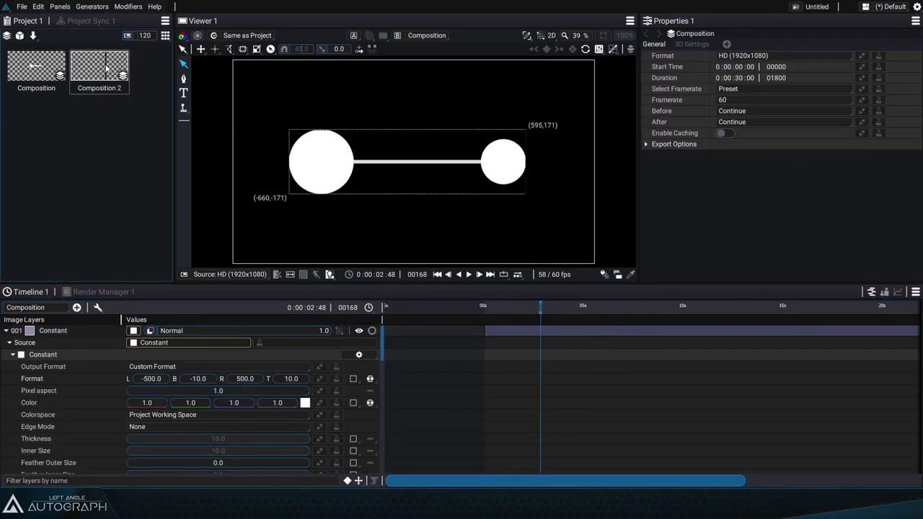
{"action": "double_click", "coordinate": [106, 68]}
{"action": "left_click", "coordinate": [78, 309]}
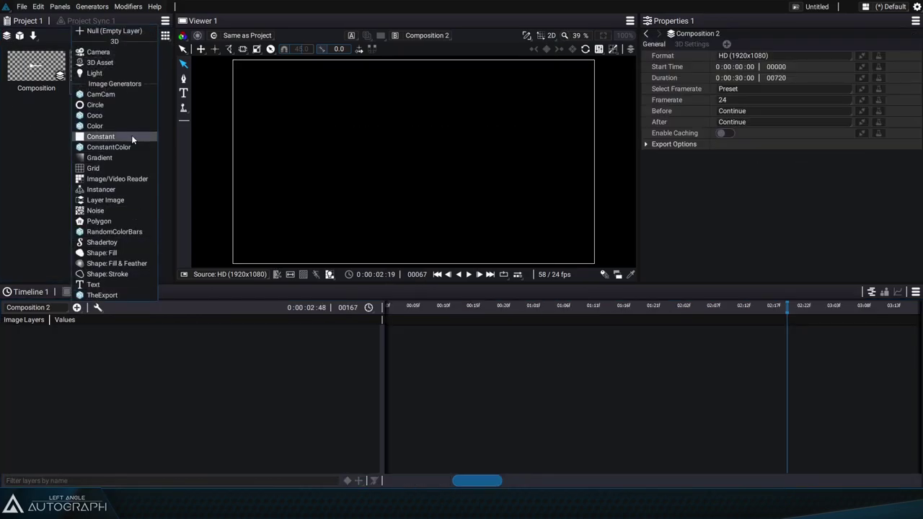
{"action": "left_click", "coordinate": [123, 190]}
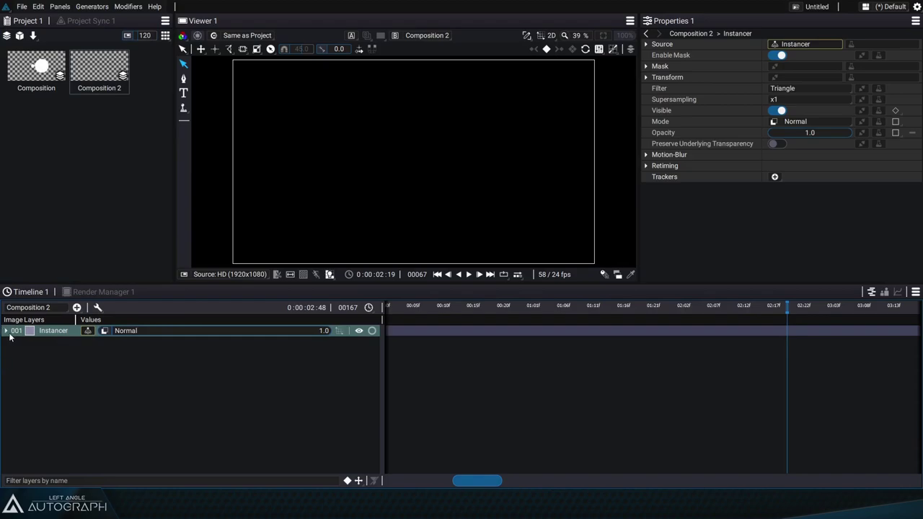
{"action": "left_click", "coordinate": [86, 331]}
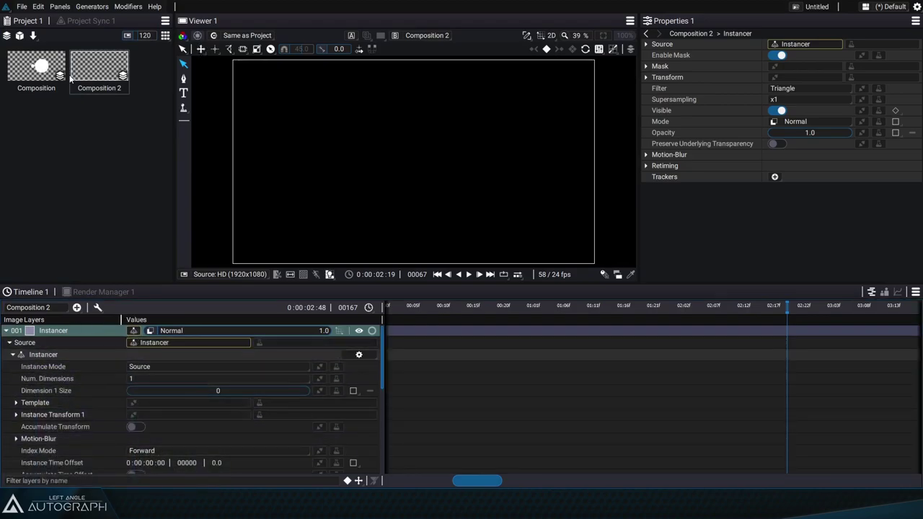
{"action": "left_click", "coordinate": [37, 69]}
{"action": "left_click_drag", "start_coordinate": [195, 404], "coordinate": [196, 403]}
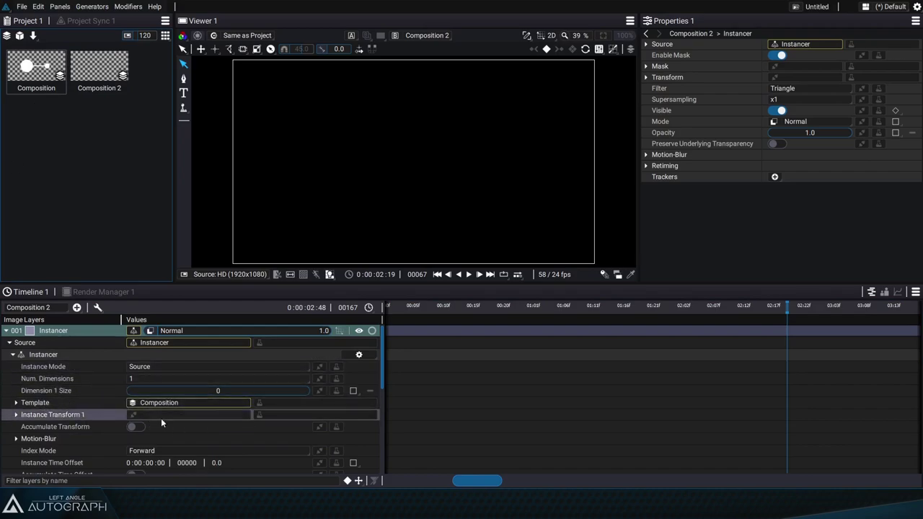
Set the Instancer's Dimension 1 Size to 10 copies.
{"action": "double_click", "coordinate": [228, 390]}
{"action": "type", "text": "8"}
{"action": "key", "text": "Return"}
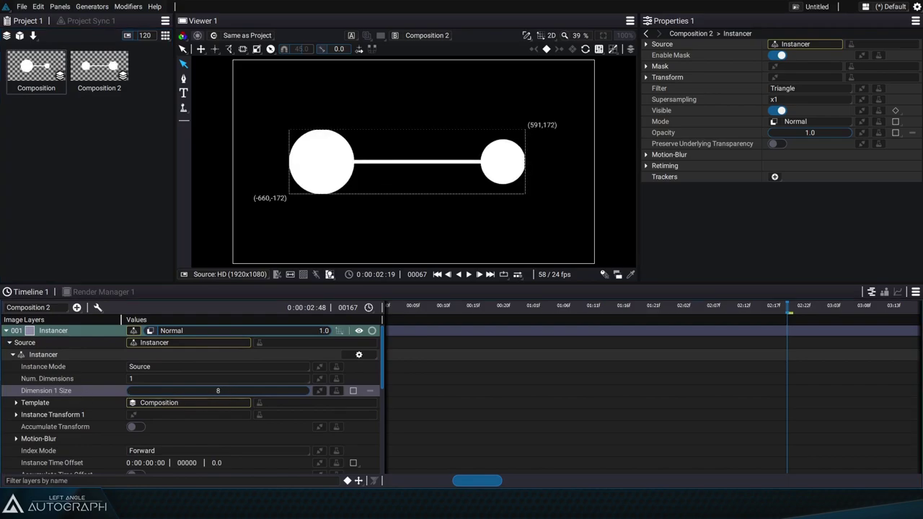
{"action": "left_click_drag", "start_coordinate": [218, 390], "coordinate": [222, 391]}
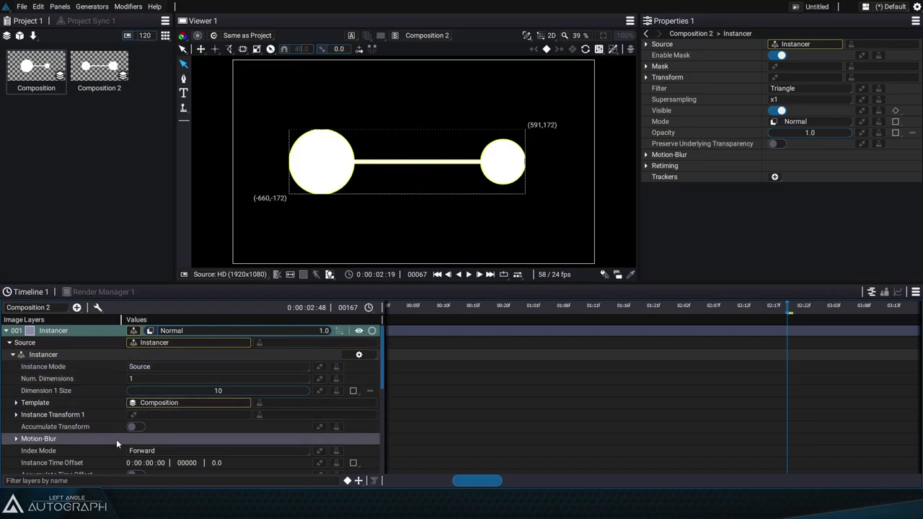
Enable Accumulate Transform and set Instance Transform 1 Position Y to 400.
{"action": "scroll", "coordinate": [110, 438], "scroll_direction": "down", "scroll_amount": 3}
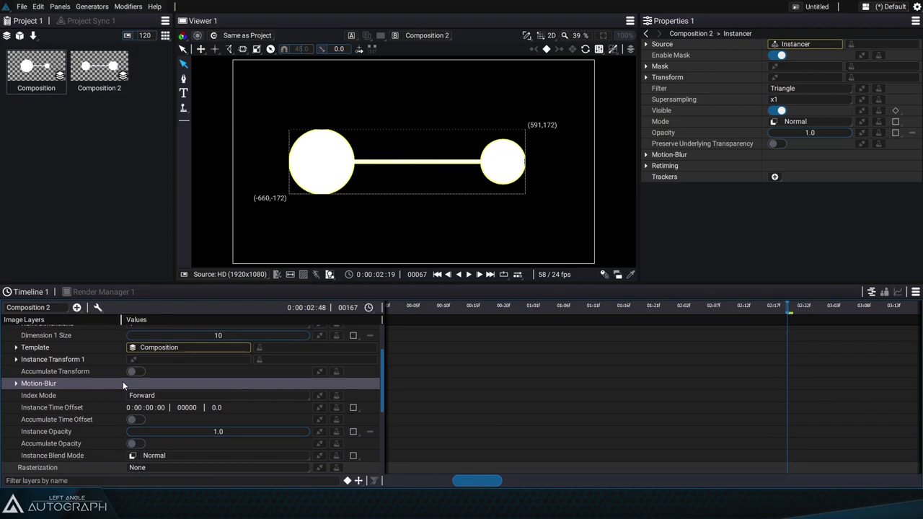
{"action": "left_click", "coordinate": [141, 373]}
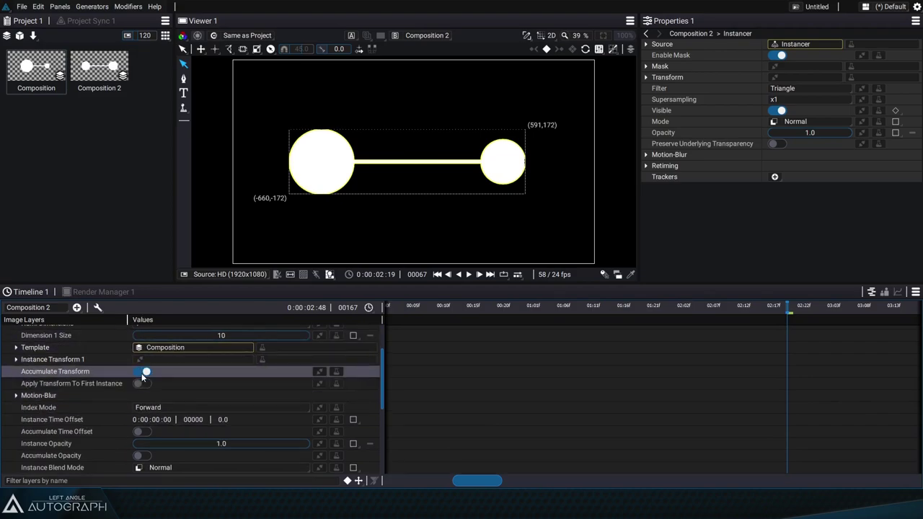
{"action": "left_click", "coordinate": [16, 360]}
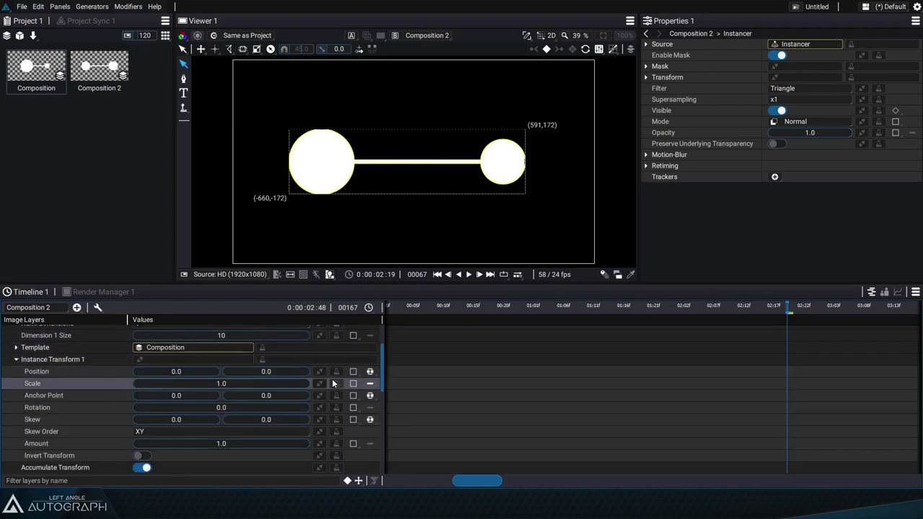
{"action": "left_click_drag", "start_coordinate": [273, 371], "coordinate": [395, 371]}
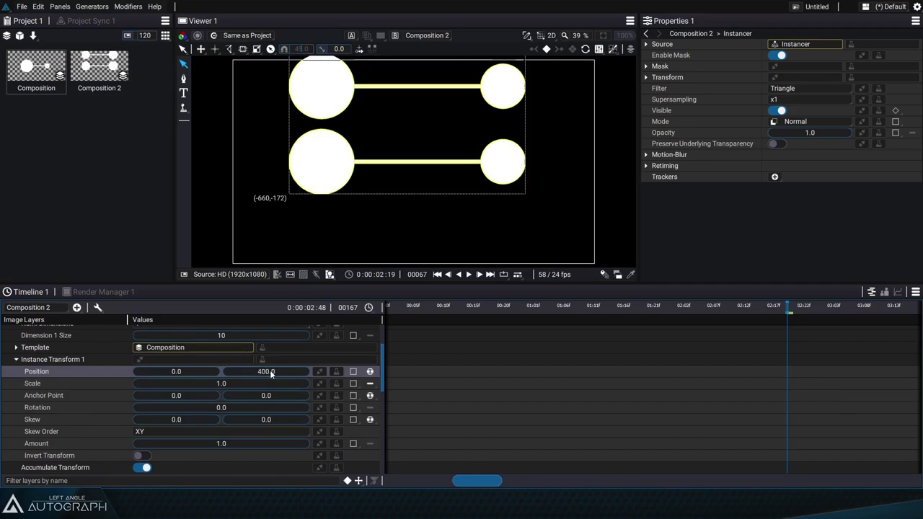
{"action": "key", "text": "Return"}
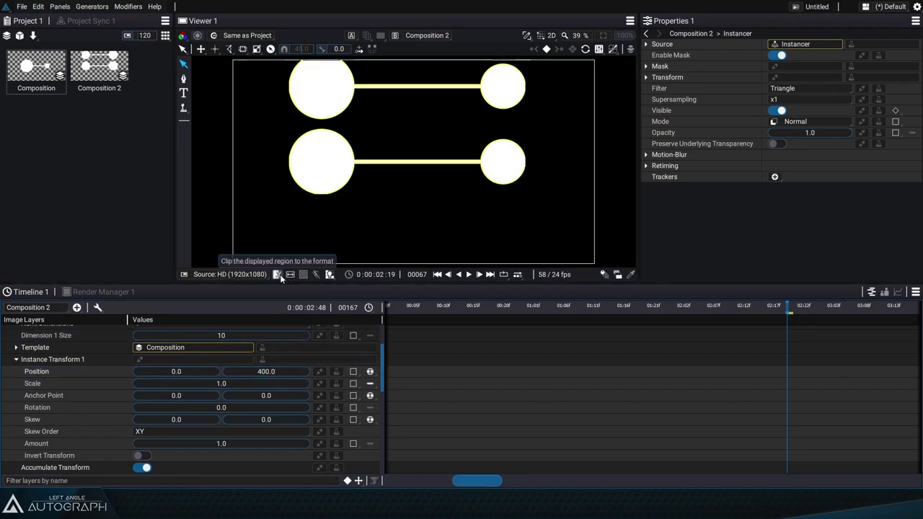
{"action": "left_click", "coordinate": [280, 274]}
{"action": "scroll", "coordinate": [416, 173], "scroll_direction": "down", "scroll_amount": 1}
{"action": "left_click_drag", "start_coordinate": [415, 165], "coordinate": [416, 216]}
{"action": "scroll", "coordinate": [77, 346], "scroll_direction": "up", "scroll_amount": 3}
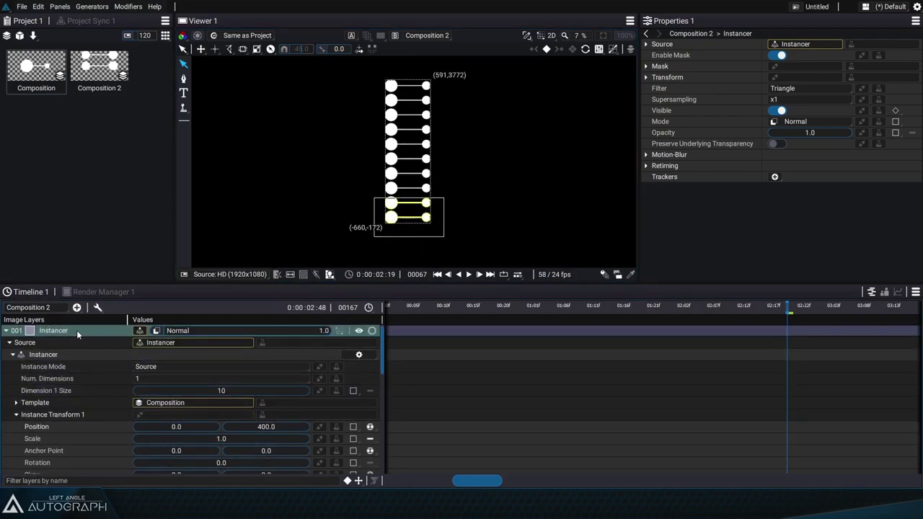
Scale the Instancer to 0.25, then move and rotate the strand diagonally in the viewer.
{"action": "key", "text": "s"}
{"action": "double_click", "coordinate": [208, 354]}
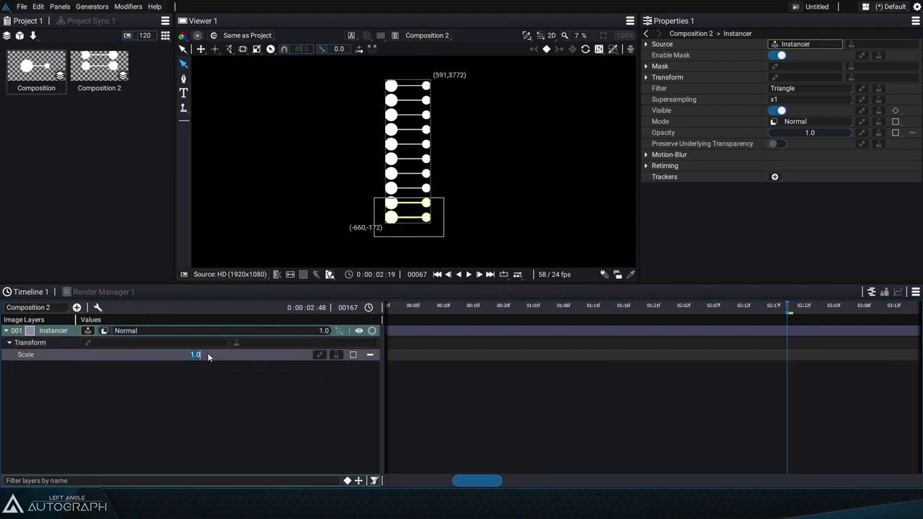
{"action": "type", "text": "0.25"}
{"action": "key", "text": "Return"}
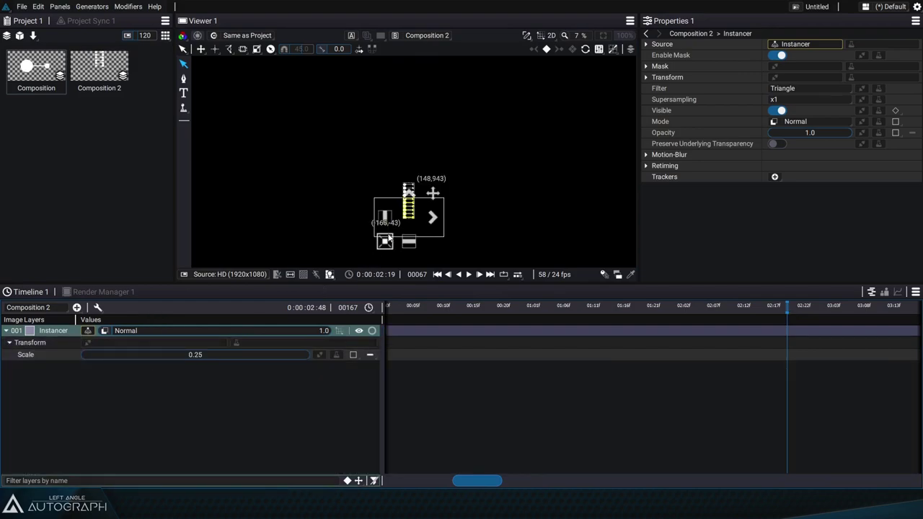
{"action": "scroll", "coordinate": [388, 238], "scroll_direction": "up", "scroll_amount": 4}
{"action": "left_click_drag", "start_coordinate": [466, 171], "coordinate": [399, 218]}
{"action": "left_click_drag", "start_coordinate": [410, 178], "coordinate": [442, 220]}
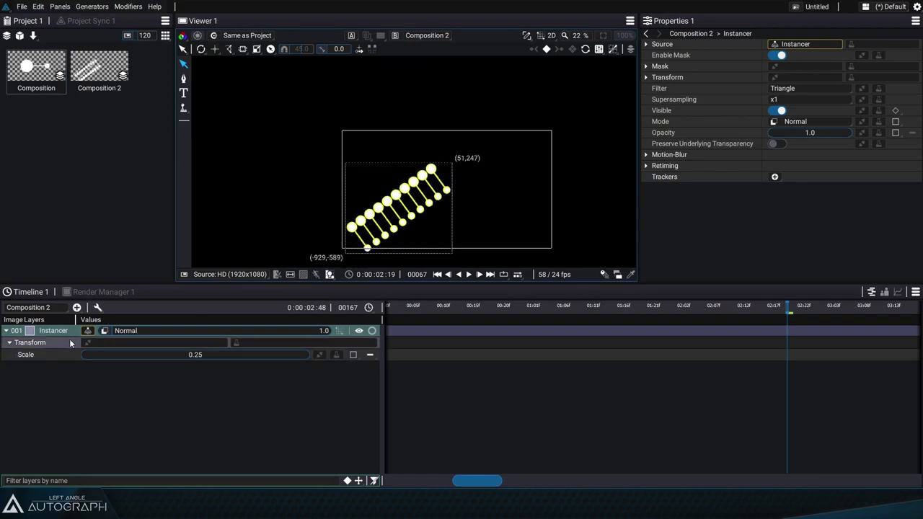
Raise Dimension 1 Size to 20 and fine-tune the strand's Rotation to about -62.65.
{"action": "left_click", "coordinate": [70, 336]}
{"action": "left_click_drag", "start_coordinate": [221, 390], "coordinate": [258, 390]}
{"action": "key", "text": "r"}
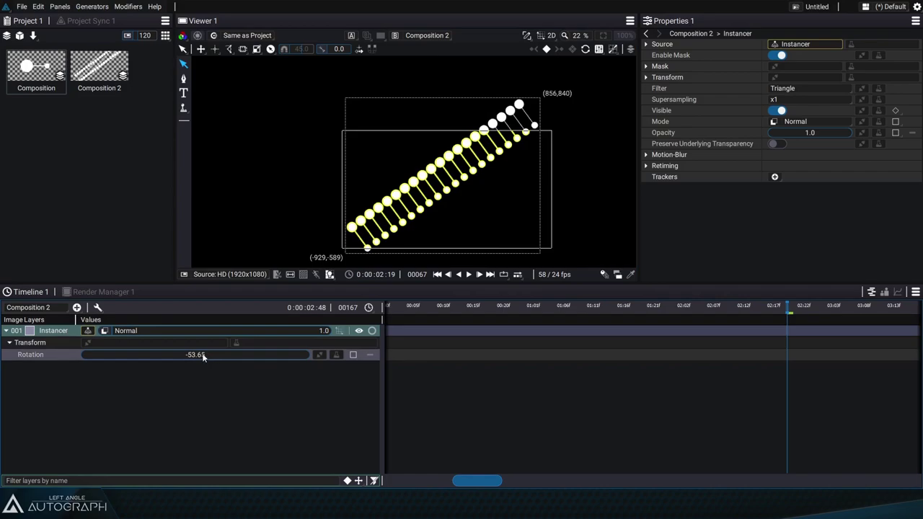
{"action": "left_click_drag", "start_coordinate": [203, 356], "coordinate": [230, 364]}
{"action": "left_click_drag", "start_coordinate": [475, 312], "coordinate": [498, 366]}
{"action": "left_click_drag", "start_coordinate": [469, 310], "coordinate": [618, 331]}
Increase the per-instance vertical spacing to 500.
{"action": "left_click", "coordinate": [58, 330]}
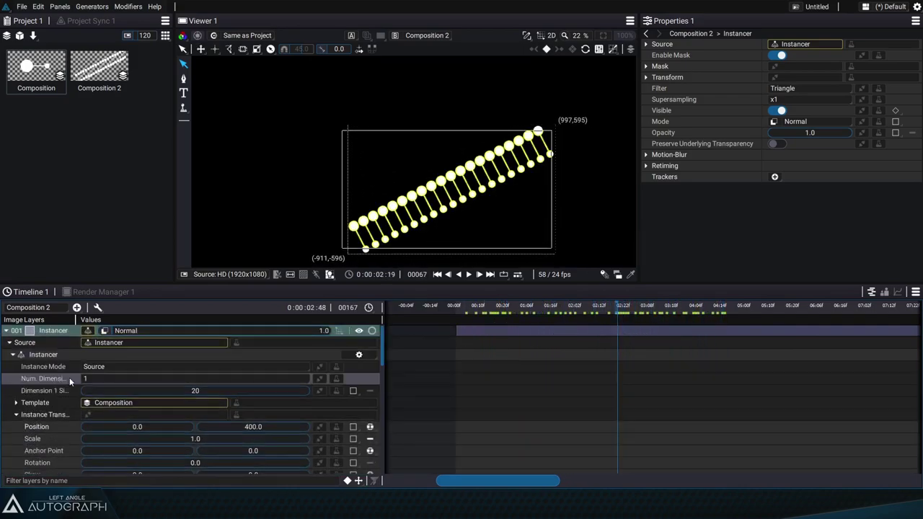
{"action": "left_click_drag", "start_coordinate": [257, 429], "coordinate": [292, 428]}
{"action": "left_click", "coordinate": [252, 431]}
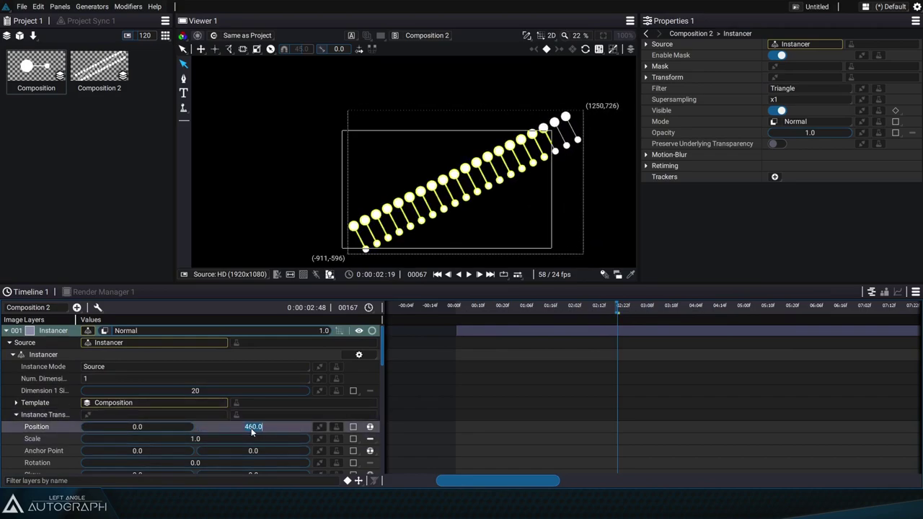
{"action": "type", "text": "500.0"}
{"action": "key", "text": "Return"}
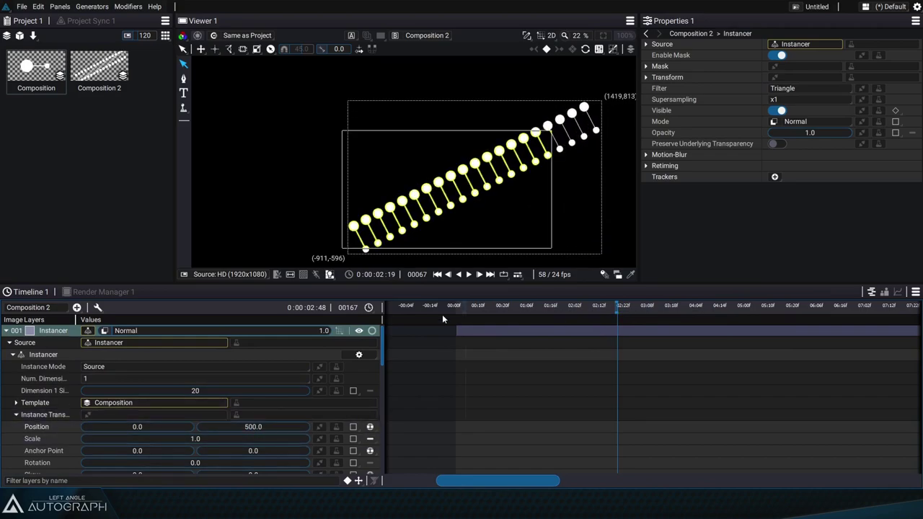
{"action": "left_click_drag", "start_coordinate": [498, 310], "coordinate": [633, 320]}
Enable Accumulate Time Offset and set Instance Time Offset to 4 frames (0.17).
{"action": "scroll", "coordinate": [144, 399], "scroll_direction": "down", "scroll_amount": 2}
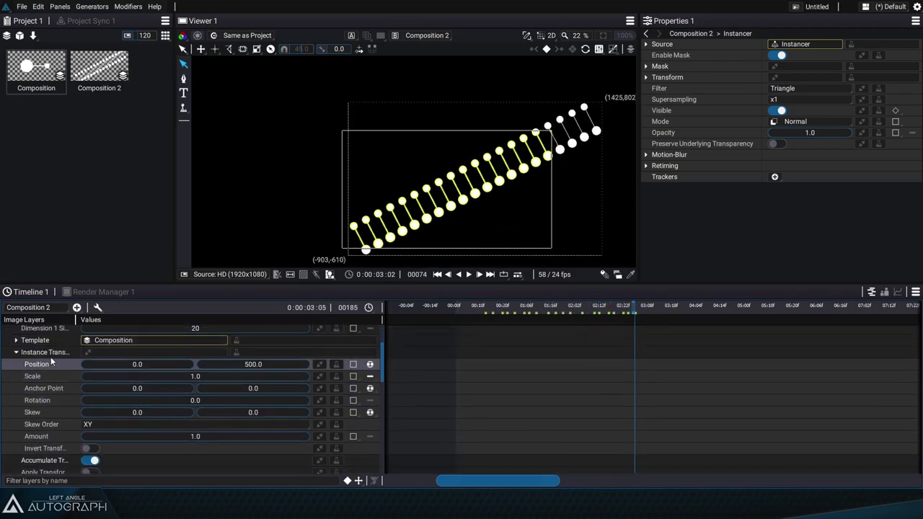
{"action": "left_click", "coordinate": [16, 353]}
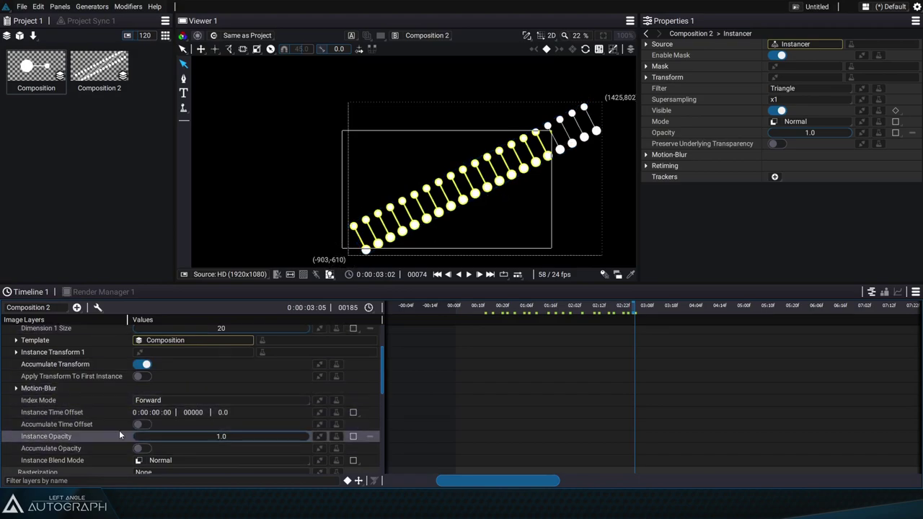
{"action": "left_click", "coordinate": [144, 425]}
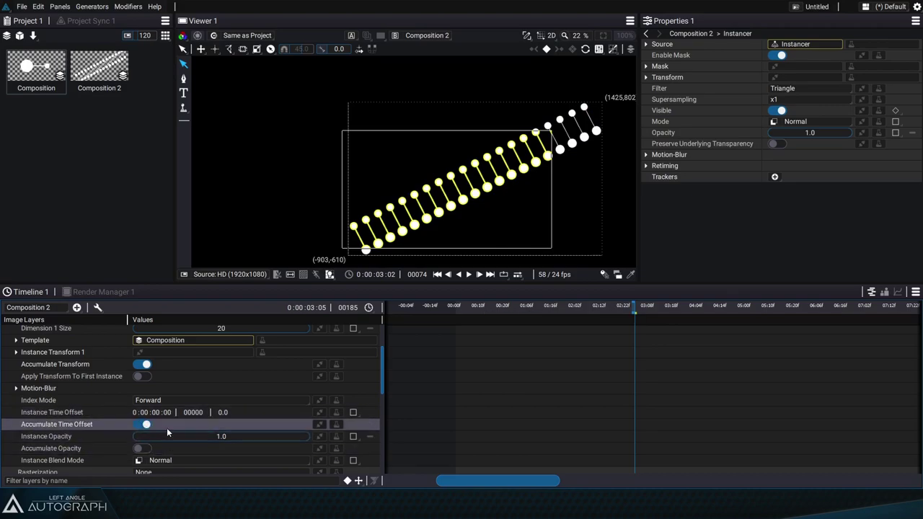
{"action": "left_click_drag", "start_coordinate": [191, 417], "coordinate": [437, 402]}
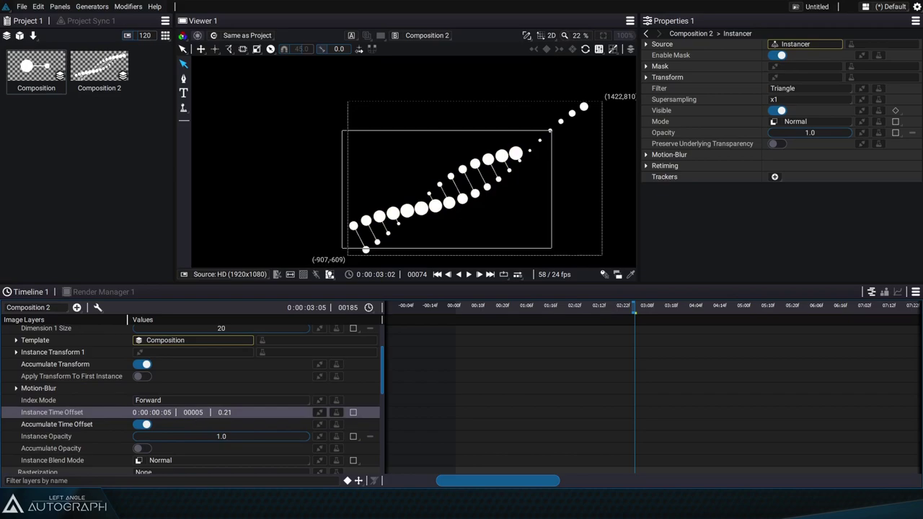
{"action": "left_click_drag", "start_coordinate": [191, 412], "coordinate": [180, 412]}
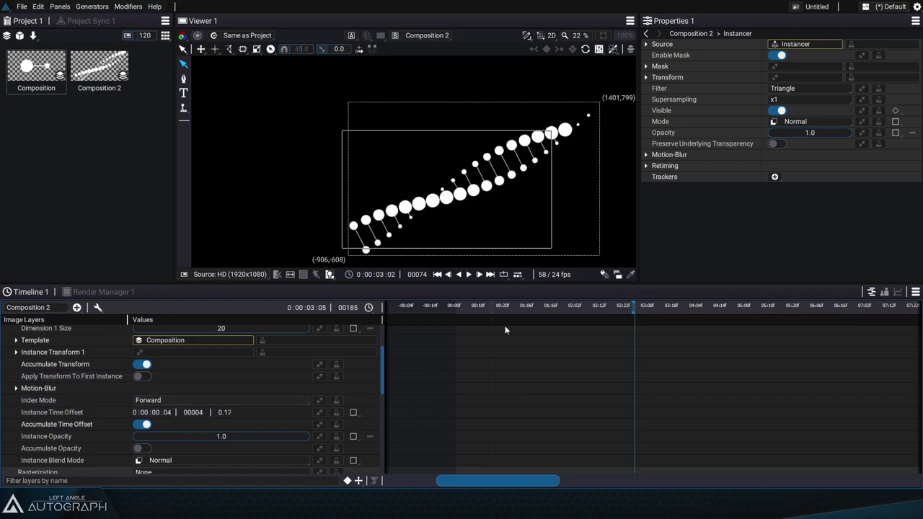
{"action": "left_click_drag", "start_coordinate": [456, 307], "coordinate": [492, 307]}
In the base Composition, collapse the Constant layer and drag out the Circle 2 clip's end.
{"action": "double_click", "coordinate": [48, 67]}
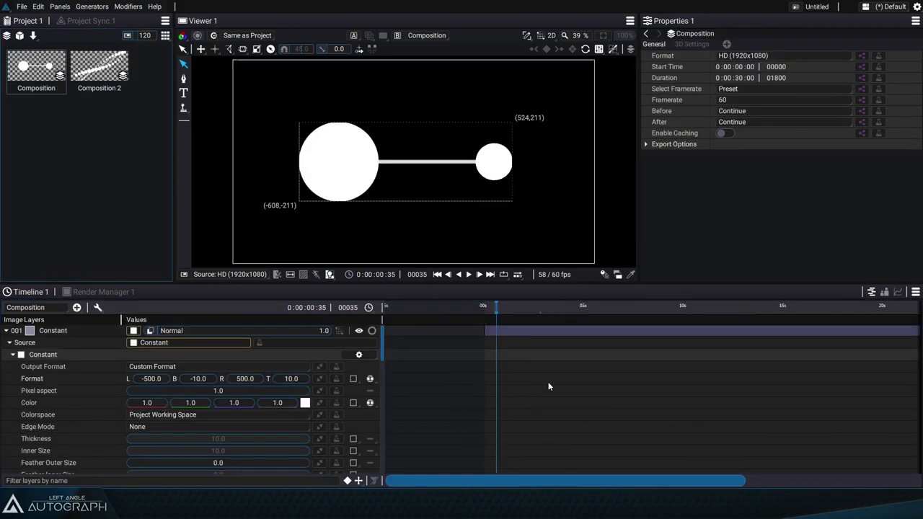
{"action": "left_click", "coordinate": [6, 330]}
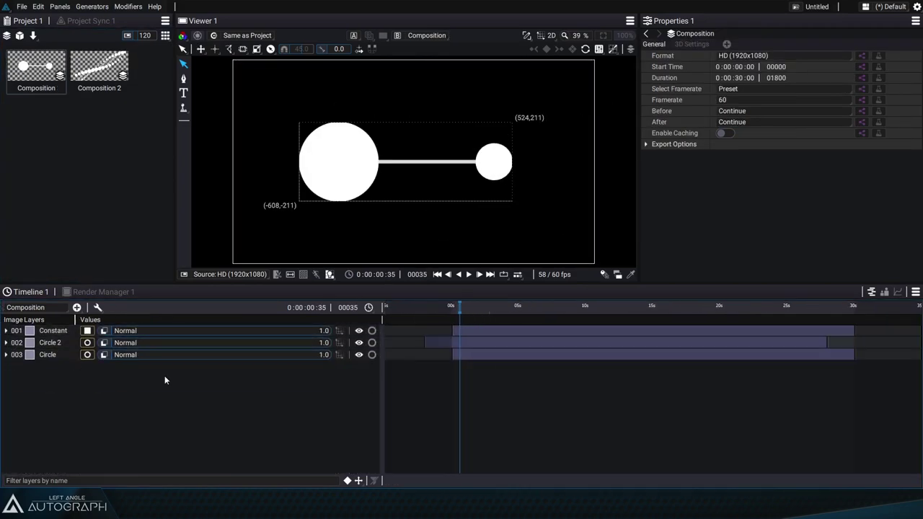
{"action": "left_click_drag", "start_coordinate": [461, 310], "coordinate": [442, 334]}
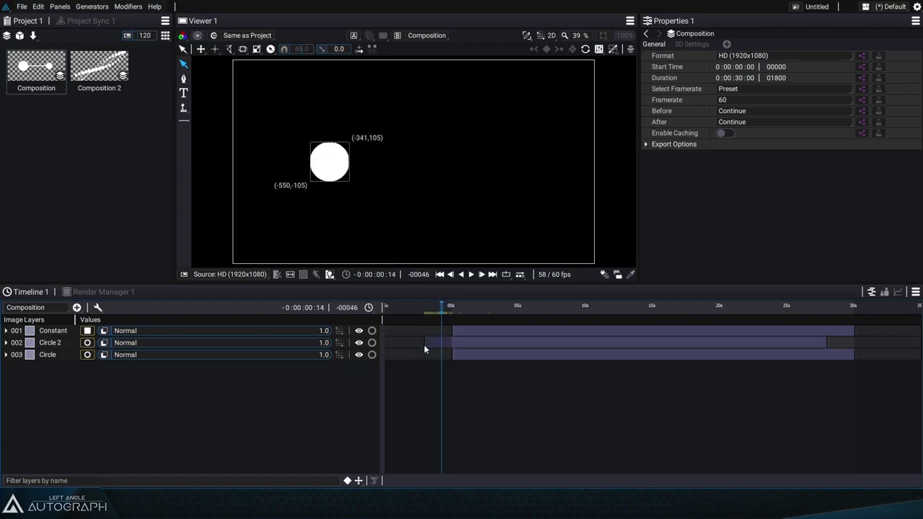
{"action": "mouse_move", "coordinate": [773, 311]}
{"action": "left_mouse_down"}
{"action": "mouse_move", "coordinate": [846, 313]}
{"action": "mouse_move", "coordinate": [868, 326]}
{"action": "mouse_move", "coordinate": [785, 306]}
{"action": "mouse_move", "coordinate": [782, 318]}
{"action": "left_mouse_up"}
{"action": "left_click_drag", "start_coordinate": [826, 344], "coordinate": [857, 347]}
{"action": "left_click_drag", "start_coordinate": [829, 311], "coordinate": [892, 330]}
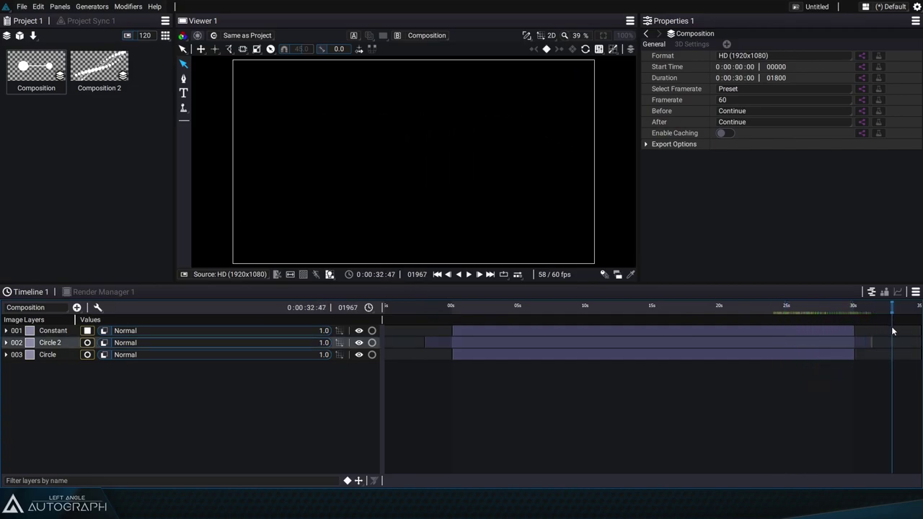
Preview the staggered helix in Composition 2, then return to the base Composition.
{"action": "double_click", "coordinate": [92, 68]}
{"action": "scroll", "coordinate": [461, 346], "scroll_direction": "down", "scroll_amount": 5}
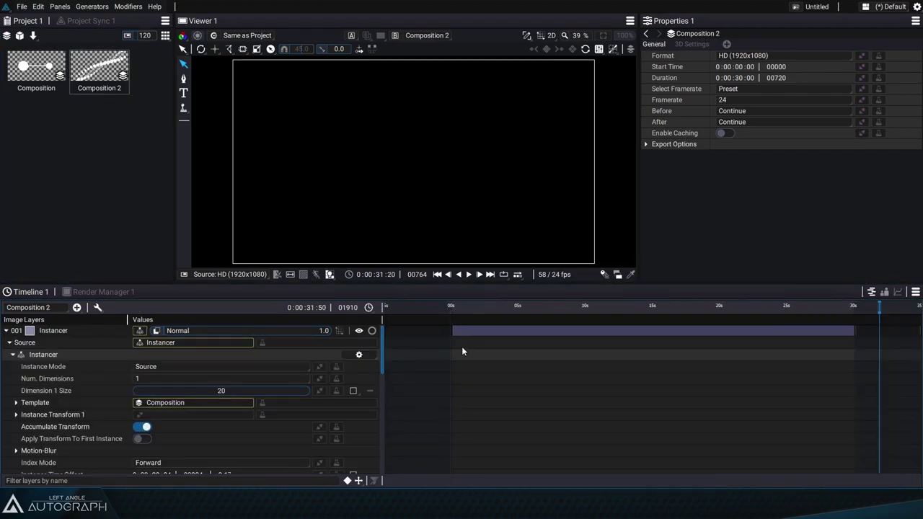
{"action": "left_click_drag", "start_coordinate": [453, 309], "coordinate": [518, 309]}
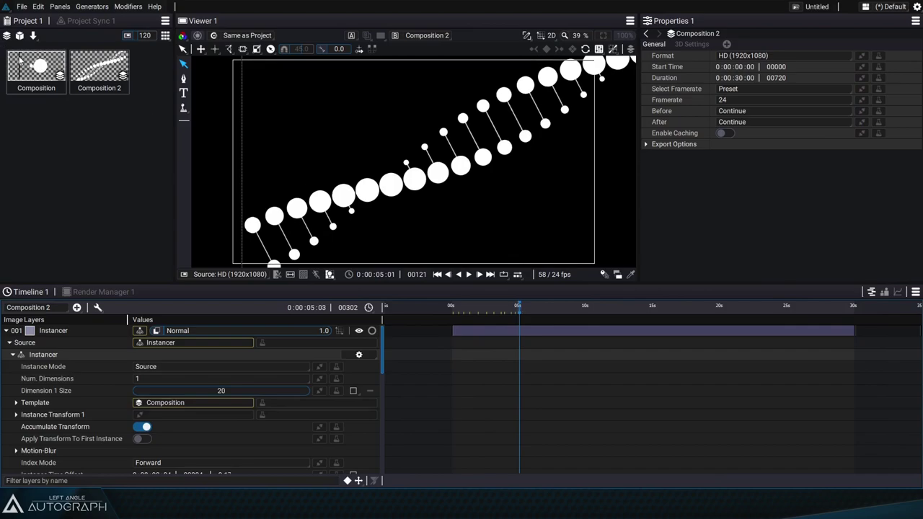
{"action": "left_click_drag", "start_coordinate": [460, 309], "coordinate": [461, 344]}
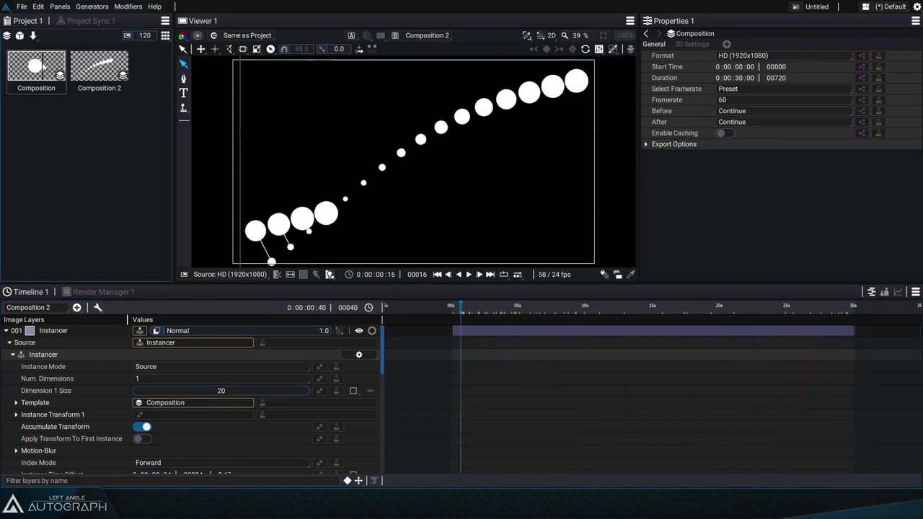
{"action": "double_click", "coordinate": [42, 65]}
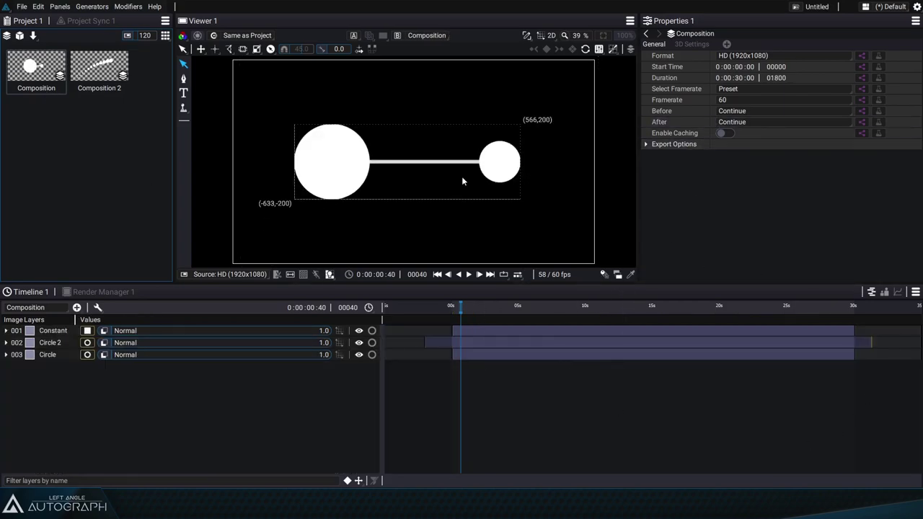
Set the base Composition's duration to 4 seconds.
{"action": "double_click", "coordinate": [741, 77]}
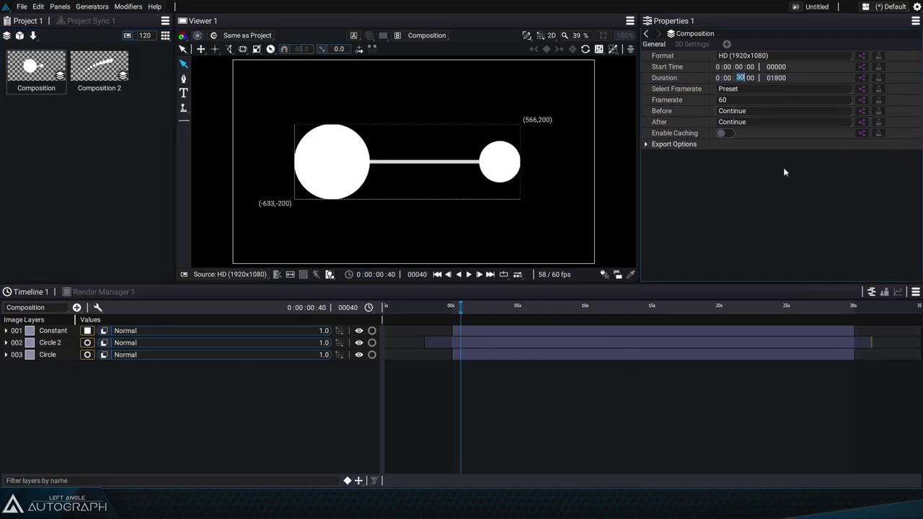
{"action": "type", "text": "4"}
{"action": "key", "text": "Return"}
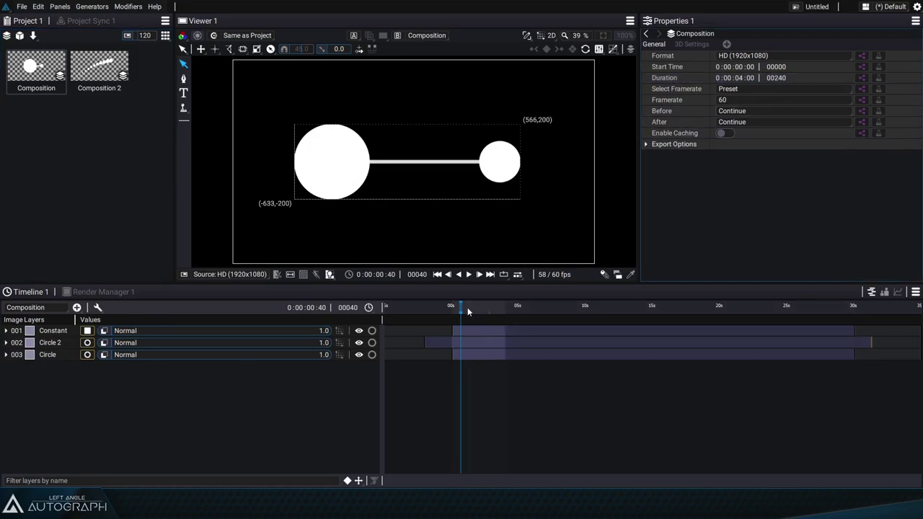
{"action": "left_click_drag", "start_coordinate": [467, 307], "coordinate": [505, 317]}
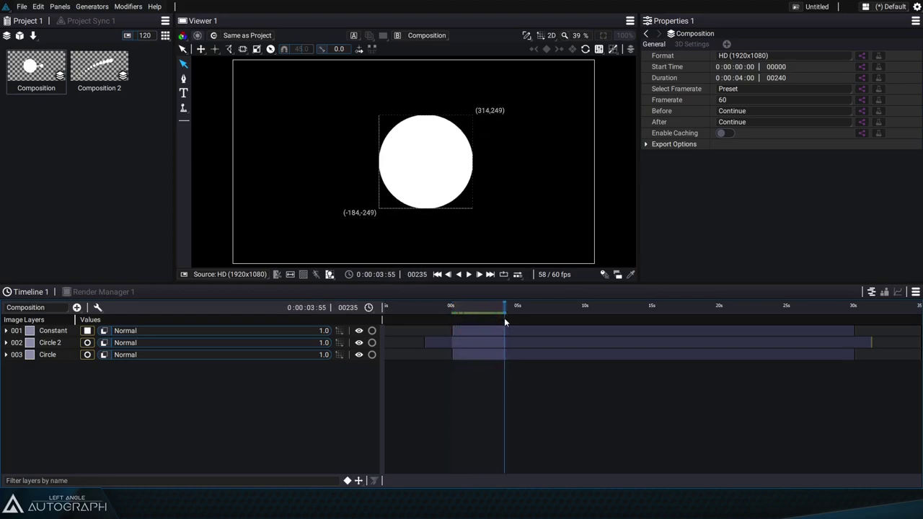
Set out-of-range playback to Loop and stretch Composition 2's Instancer bar to about 18 s.
{"action": "left_click", "coordinate": [743, 122]}
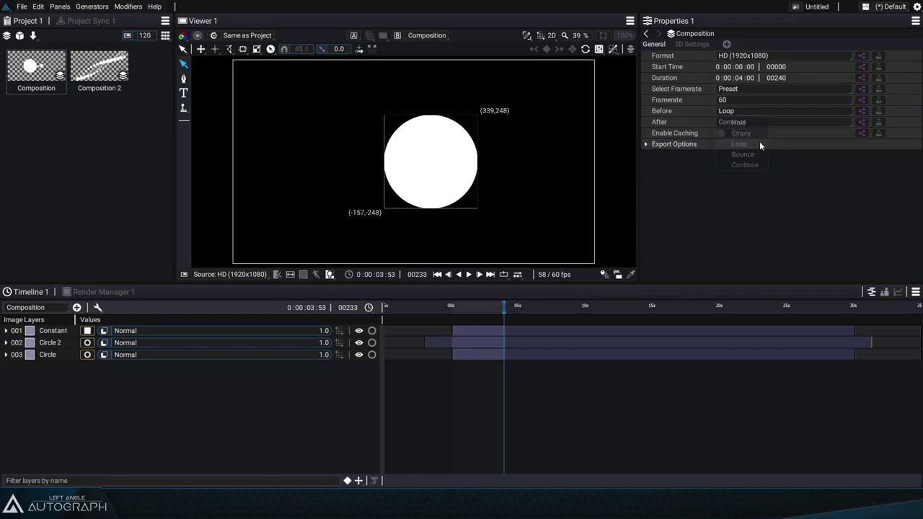
{"action": "left_click", "coordinate": [759, 119]}
{"action": "left_click", "coordinate": [751, 154]}
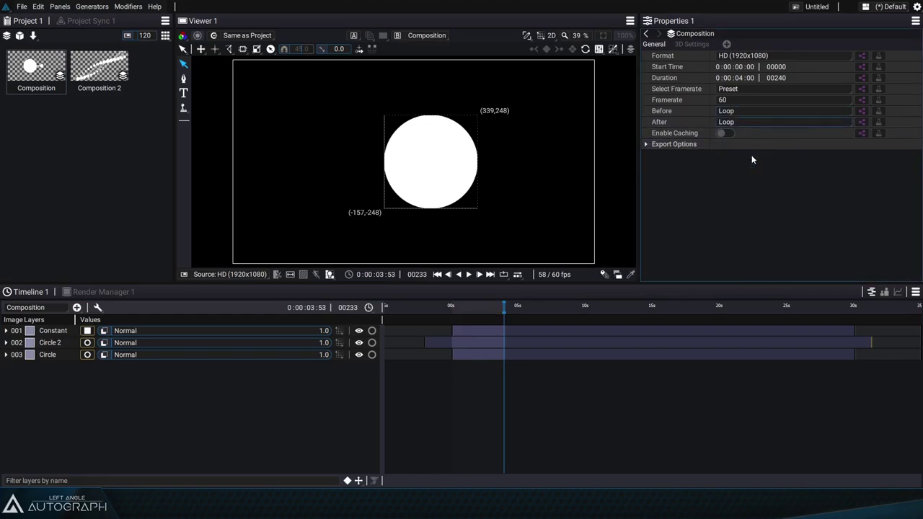
{"action": "double_click", "coordinate": [98, 73]}
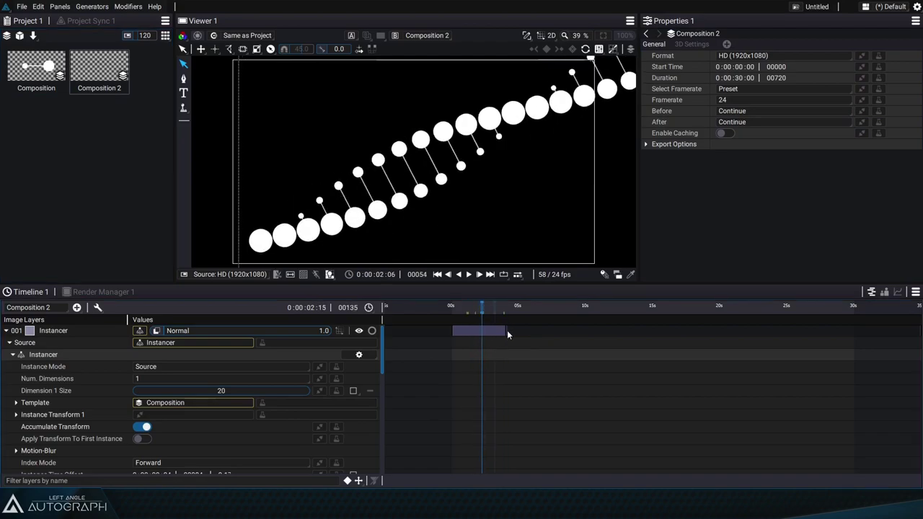
{"action": "left_click_drag", "start_coordinate": [507, 332], "coordinate": [732, 342]}
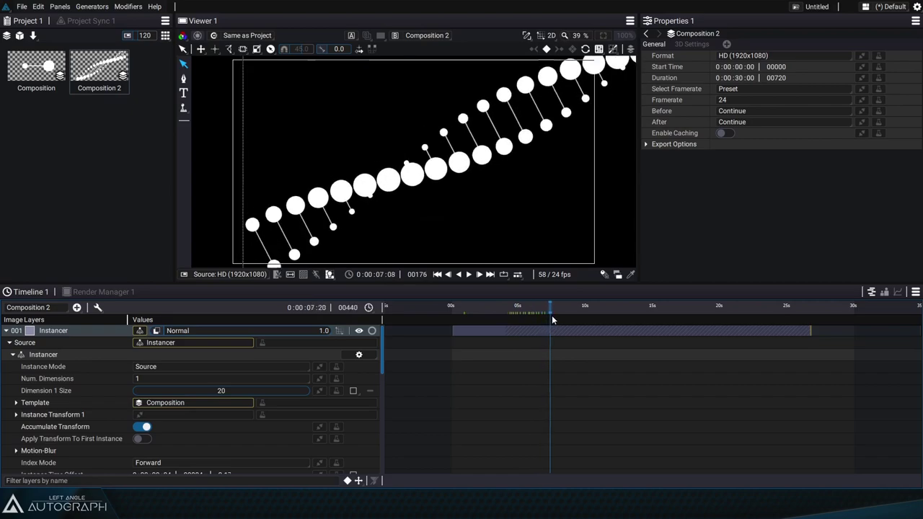
Drag Composition 2's Instancer down-left in the viewer so the strand starts at the bottom-left corner.
{"action": "double_click", "coordinate": [36, 69]}
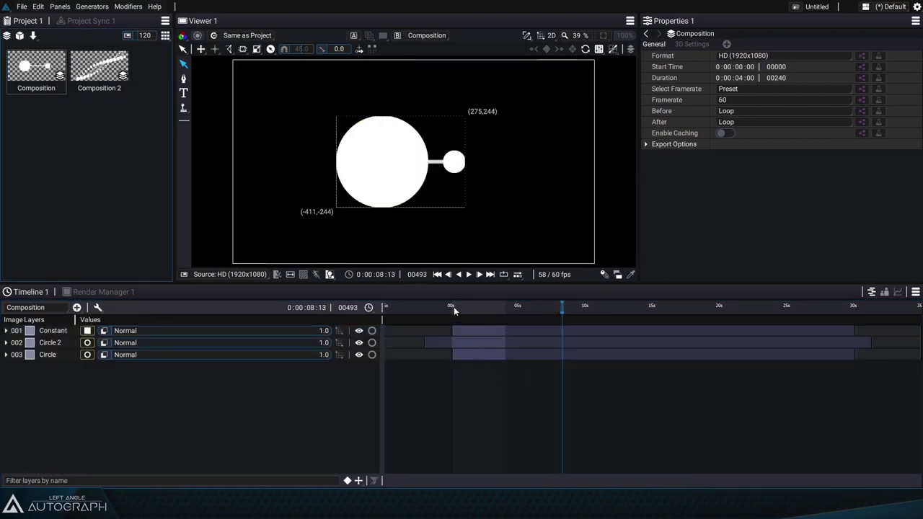
{"action": "left_click_drag", "start_coordinate": [454, 306], "coordinate": [656, 324]}
{"action": "double_click", "coordinate": [99, 66]}
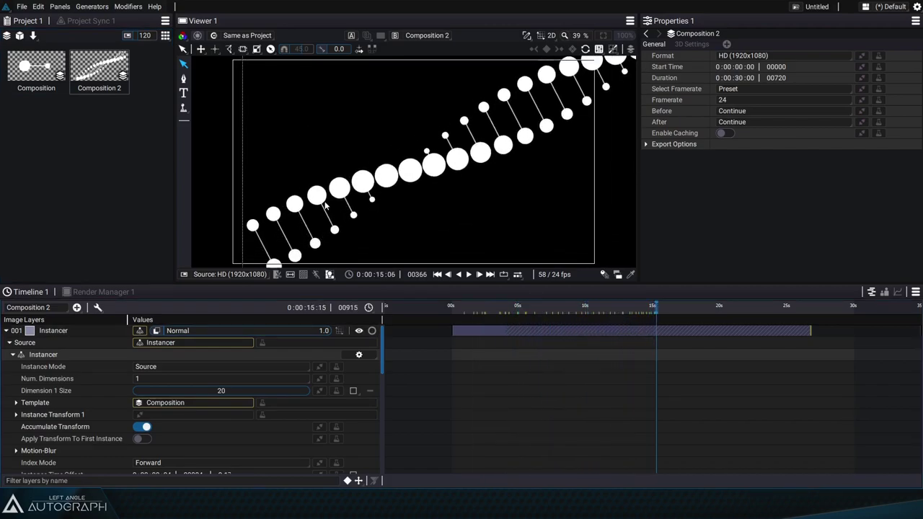
{"action": "left_click_drag", "start_coordinate": [324, 206], "coordinate": [270, 227]}
{"action": "left_click_drag", "start_coordinate": [457, 320], "coordinate": [586, 328]}
{"action": "scroll", "coordinate": [514, 215], "scroll_direction": "down", "scroll_amount": 3}
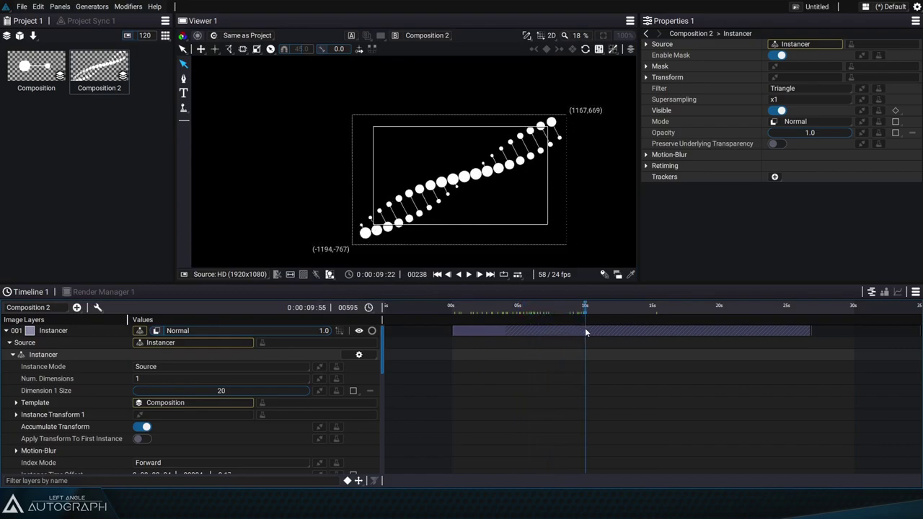
Import the Orb_Turnaround image sequence and preview the rotating orb.
{"action": "left_click", "coordinate": [567, 424]}
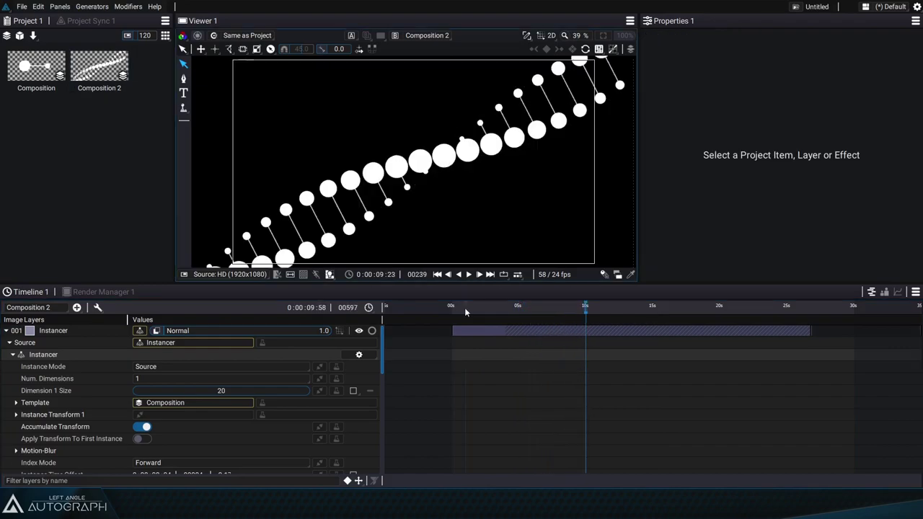
{"action": "left_click", "coordinate": [31, 36]}
{"action": "left_click", "coordinate": [45, 47]}
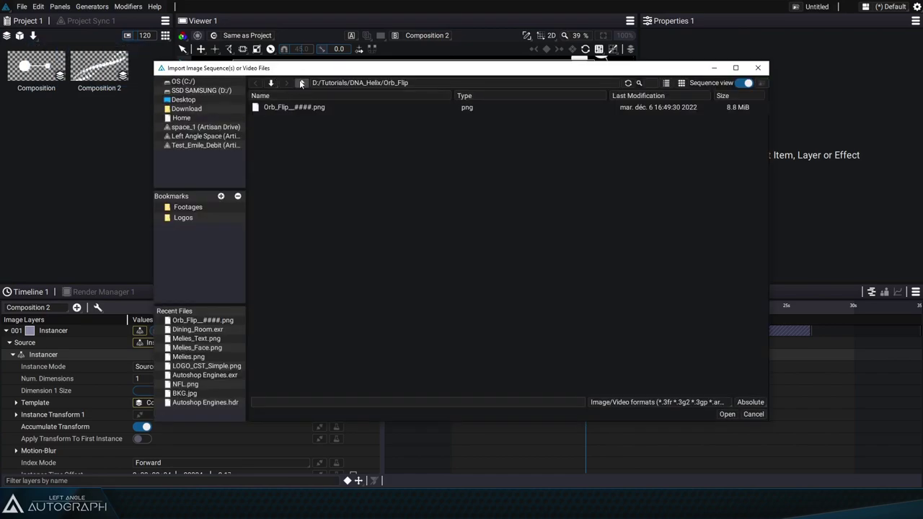
{"action": "double_click", "coordinate": [290, 123]}
{"action": "double_click", "coordinate": [275, 109]}
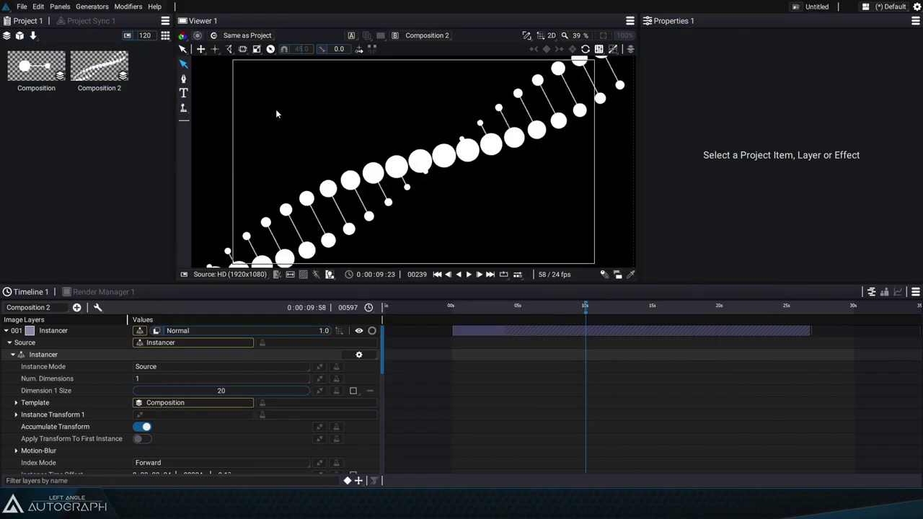
{"action": "double_click", "coordinate": [33, 110]}
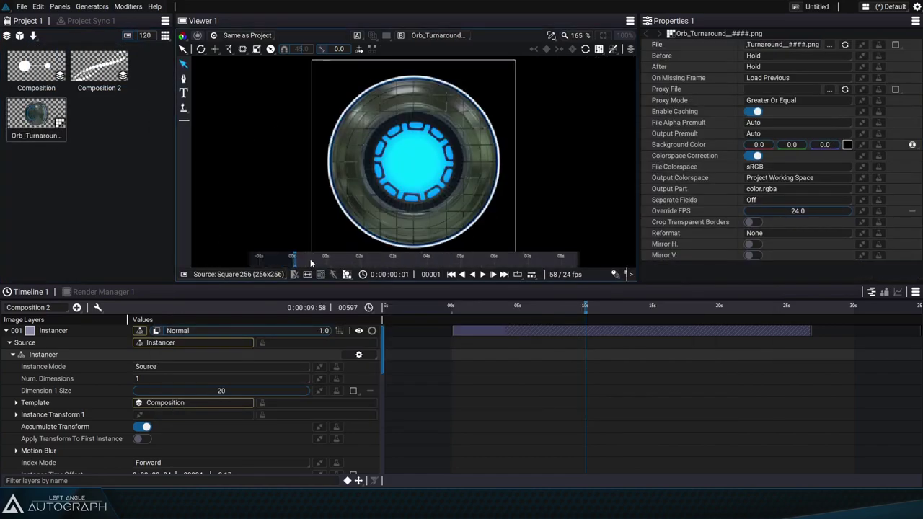
{"action": "left_click", "coordinate": [356, 262]}
{"action": "left_click_drag", "start_coordinate": [356, 262], "coordinate": [332, 265]}
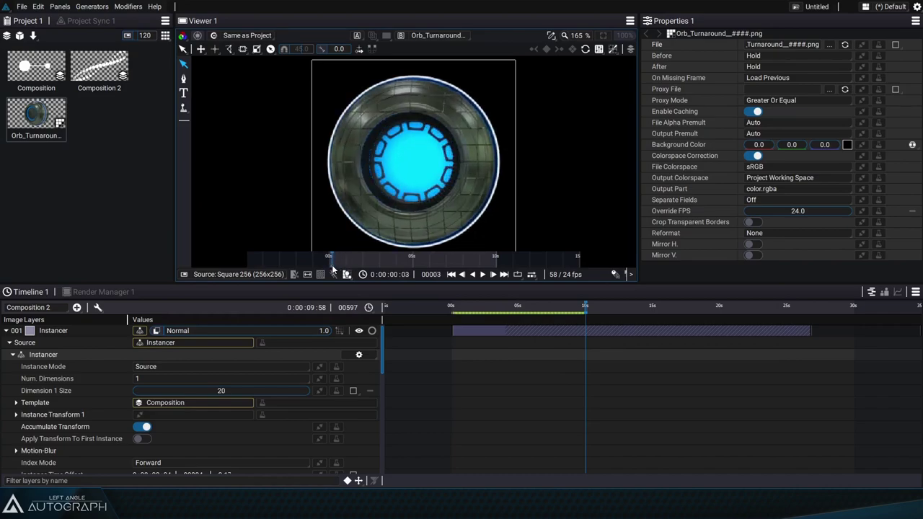
Override the Orb_Turnaround sequence's frame rate to 60 fps.
{"action": "left_click", "coordinate": [790, 211]}
{"action": "type", "text": "60"}
{"action": "key", "text": "Return"}
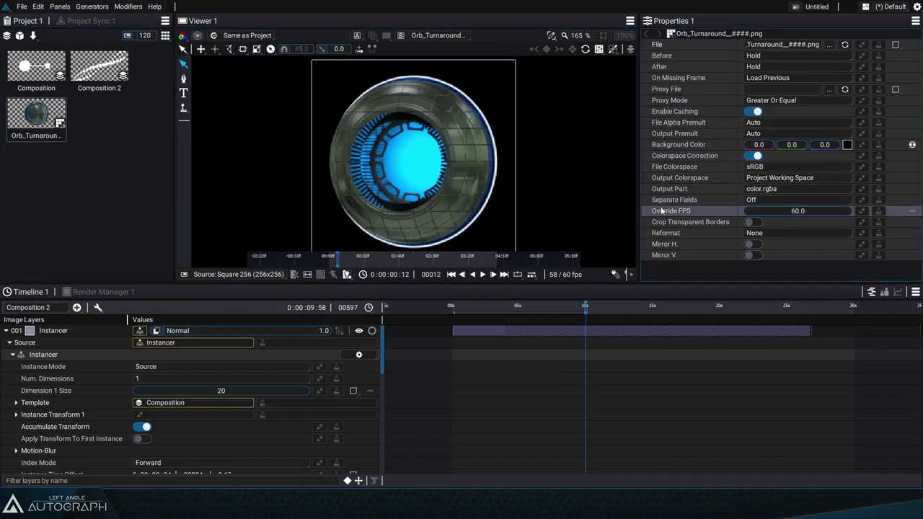
{"action": "left_click_drag", "start_coordinate": [342, 265], "coordinate": [365, 261]}
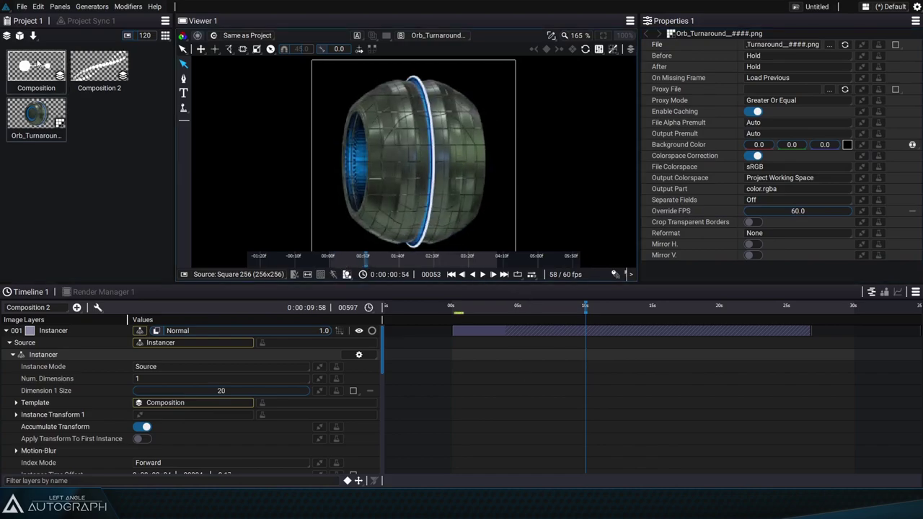
Compare both compositions' settings and set Composition 2's Framerate to 60.
{"action": "left_click", "coordinate": [39, 64]}
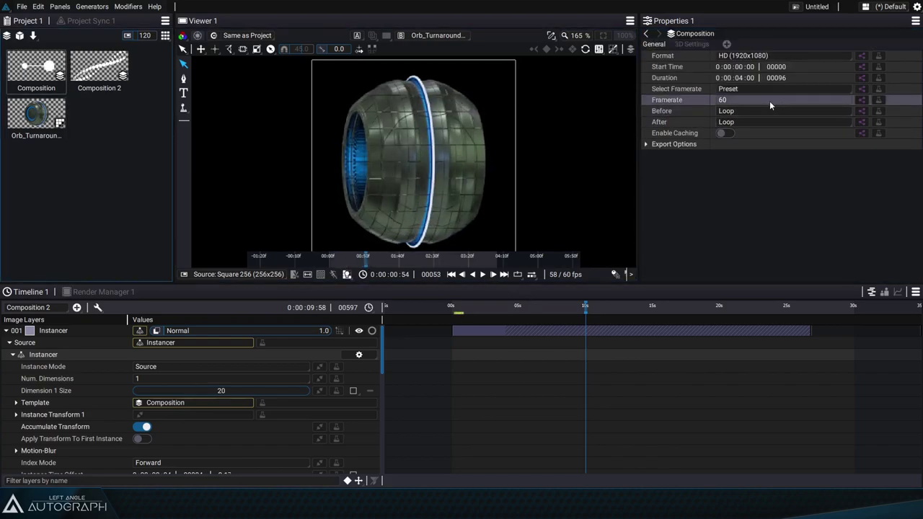
{"action": "left_click", "coordinate": [113, 70]}
{"action": "left_click", "coordinate": [61, 63]}
{"action": "left_click", "coordinate": [790, 103]}
{"action": "left_click", "coordinate": [745, 229]}
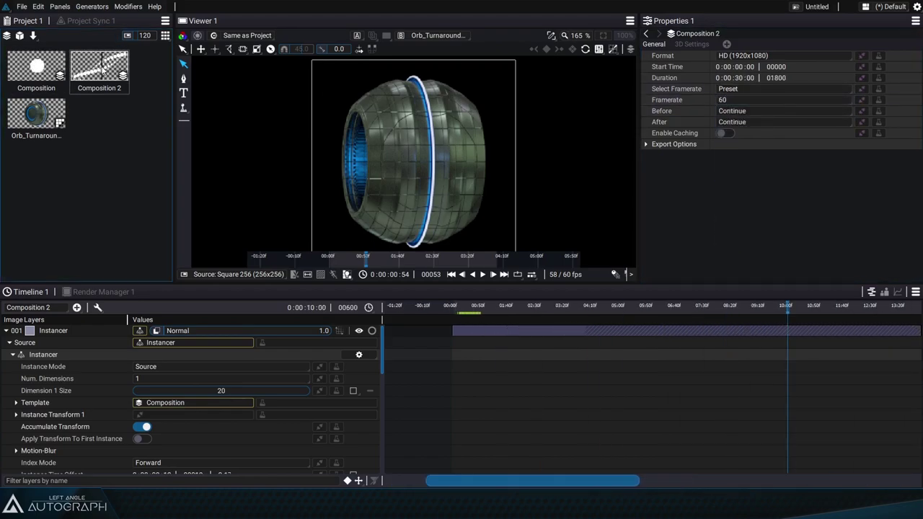
Swap Circle and Circle 2's sources for the Orb_Turnaround orb footage.
{"action": "double_click", "coordinate": [46, 74]}
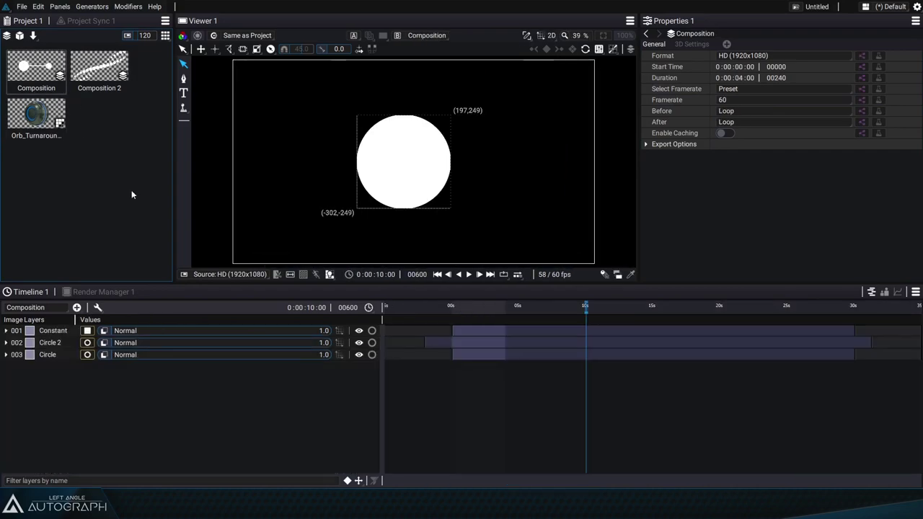
{"action": "left_click_drag", "start_coordinate": [472, 310], "coordinate": [464, 309]}
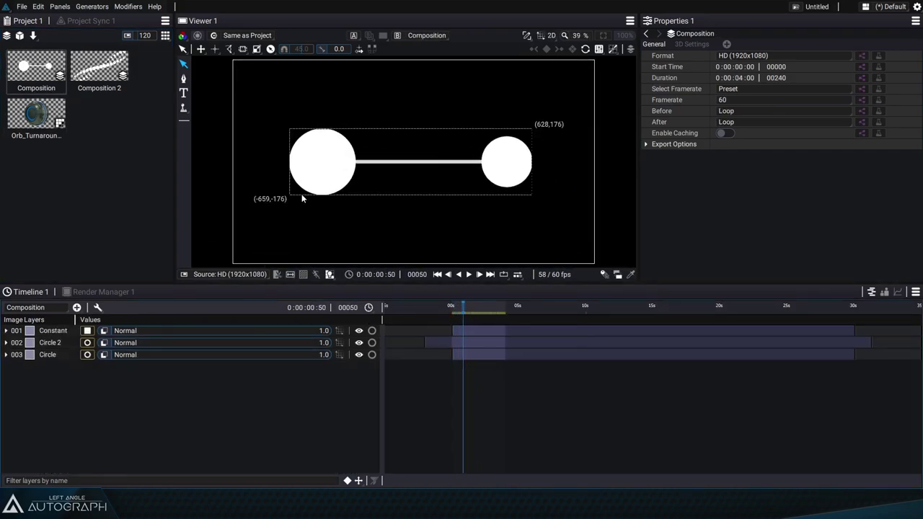
{"action": "left_click", "coordinate": [321, 182]}
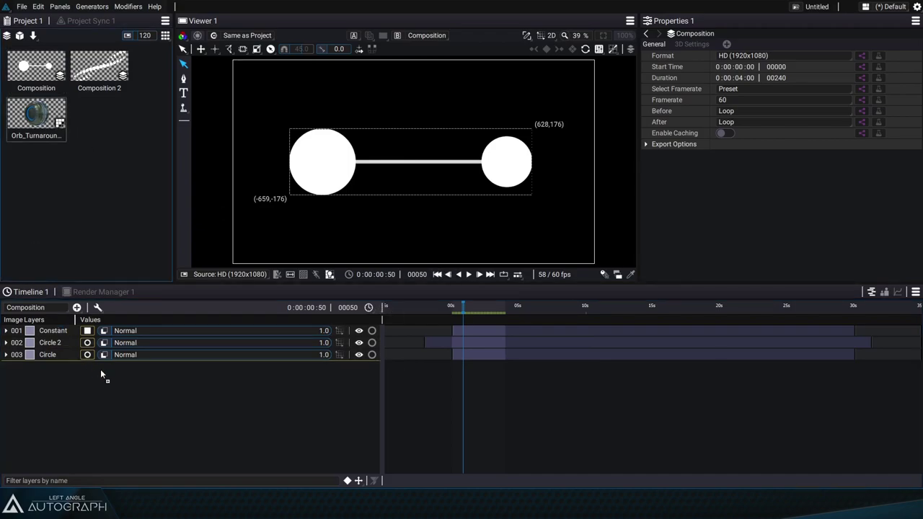
{"action": "left_click_drag", "start_coordinate": [86, 346], "coordinate": [90, 355]}
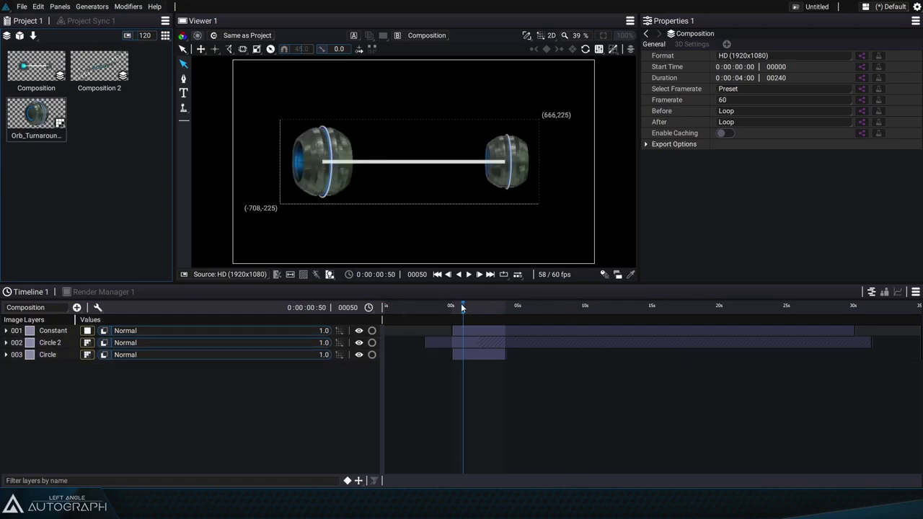
{"action": "left_click_drag", "start_coordinate": [461, 306], "coordinate": [492, 309]}
{"action": "left_click", "coordinate": [331, 183]}
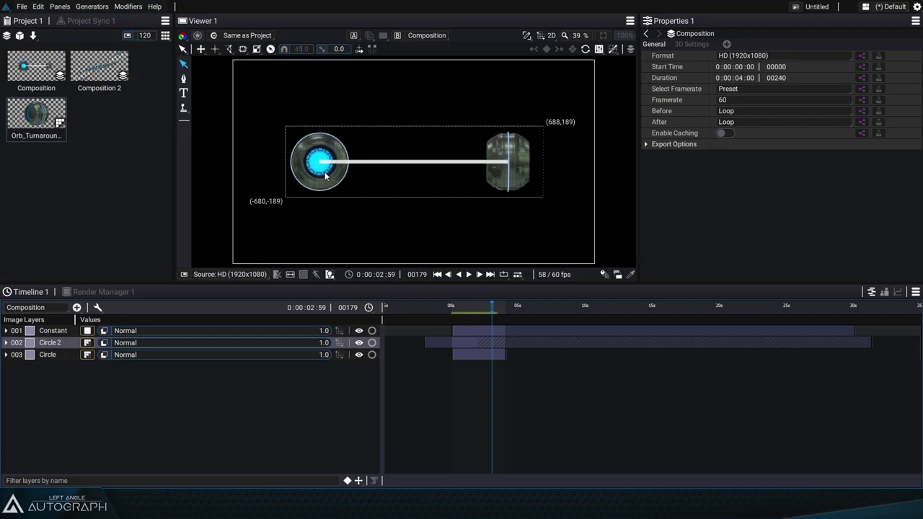
{"action": "left_click", "coordinate": [36, 114]}
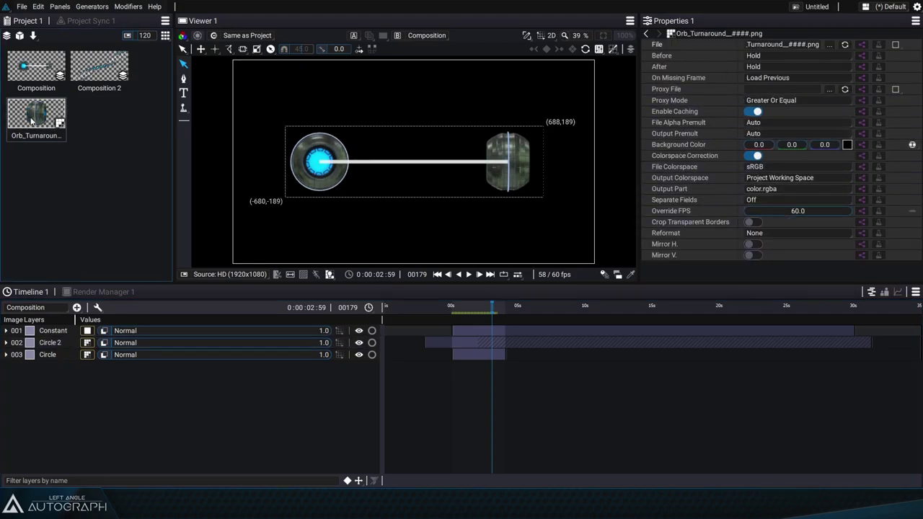
Set the Orb_Turnaround footage's Before and After options to Loop.
{"action": "left_click", "coordinate": [786, 55]}
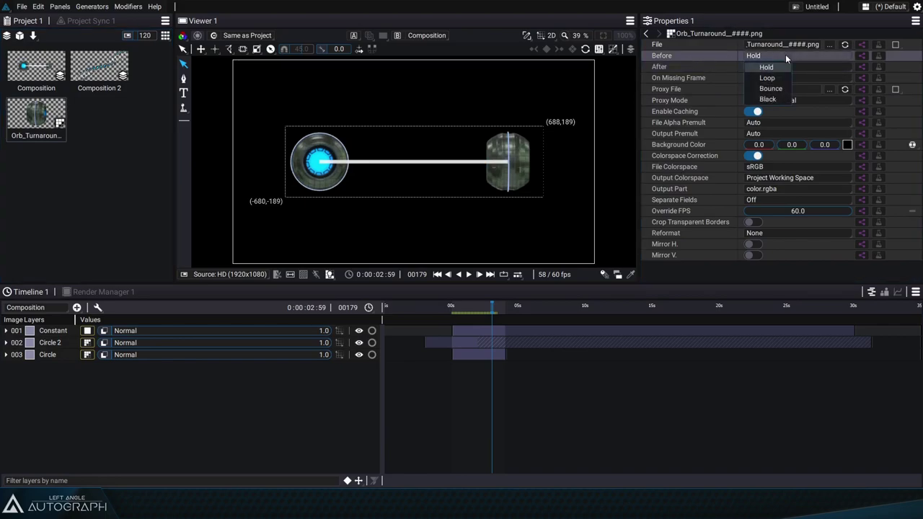
{"action": "left_click", "coordinate": [767, 78]}
{"action": "left_click", "coordinate": [765, 66]}
{"action": "left_click", "coordinate": [763, 89]}
{"action": "left_click_drag", "start_coordinate": [463, 307], "coordinate": [492, 307]}
Reorder the layers top to bottom as Circle, Constant, Circle 2.
{"action": "left_click_drag", "start_coordinate": [50, 343], "coordinate": [50, 326]}
{"action": "left_click", "coordinate": [433, 395]}
{"action": "mouse_move", "coordinate": [456, 307]}
{"action": "left_mouse_down"}
{"action": "mouse_move", "coordinate": [490, 312]}
{"action": "mouse_move", "coordinate": [453, 308]}
{"action": "left_mouse_up"}
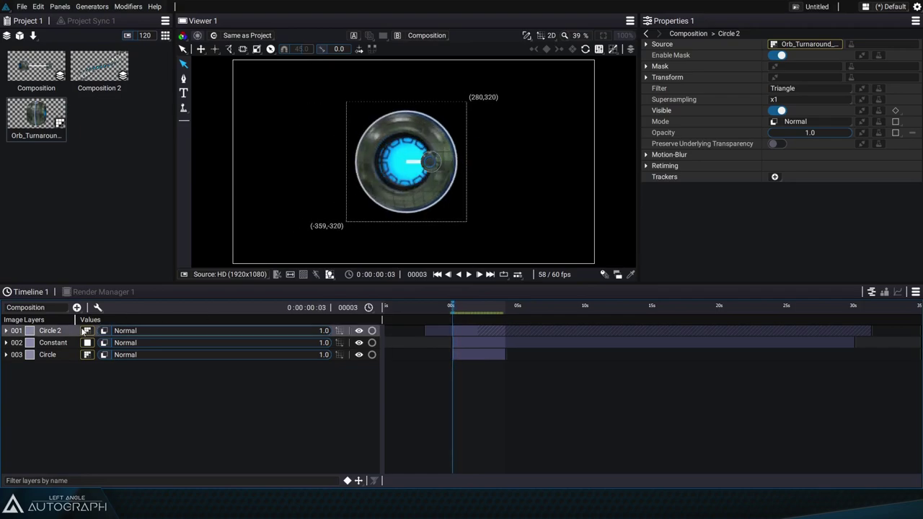
{"action": "left_click", "coordinate": [57, 331]}
{"action": "left_click_drag", "start_coordinate": [48, 354], "coordinate": [66, 368]}
{"action": "left_click", "coordinate": [402, 364]}
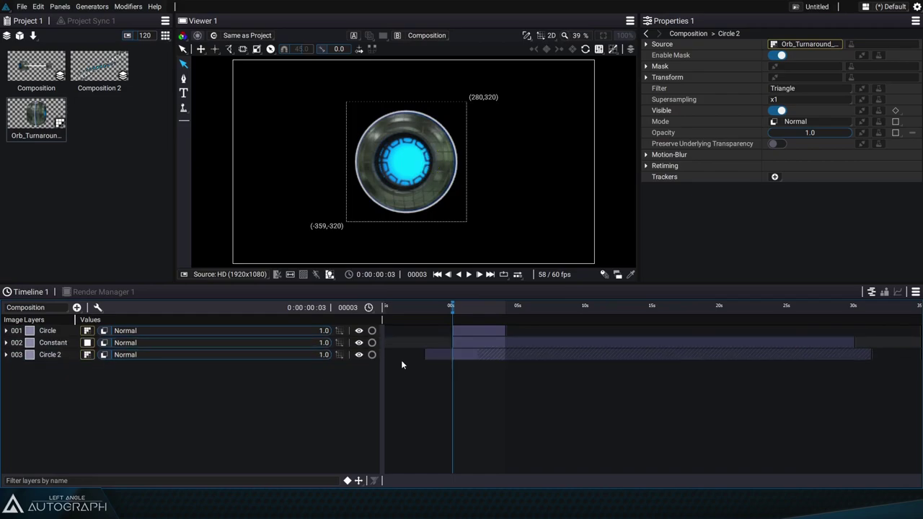
{"action": "left_click_drag", "start_coordinate": [450, 306], "coordinate": [466, 319]}
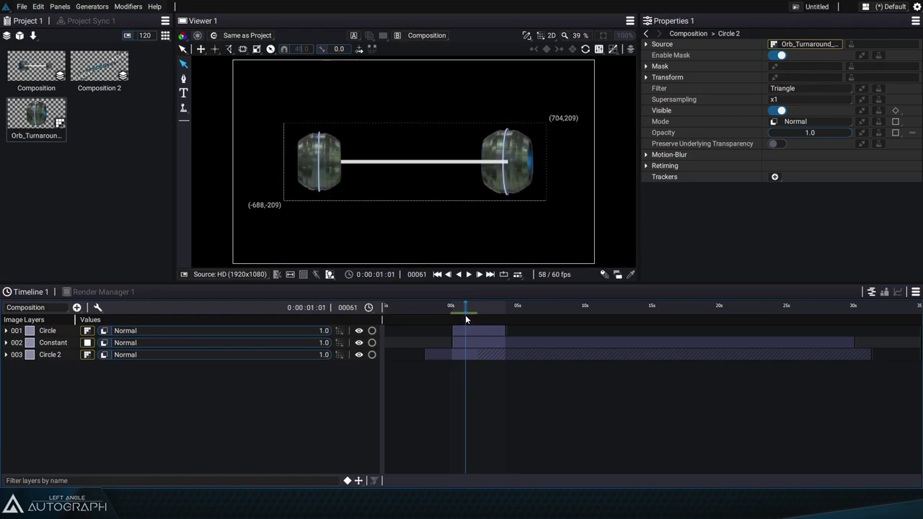
Set the Constant link's format left edge to -380 and right edge to 380.
{"action": "left_click", "coordinate": [62, 345]}
{"action": "left_click", "coordinate": [6, 342]}
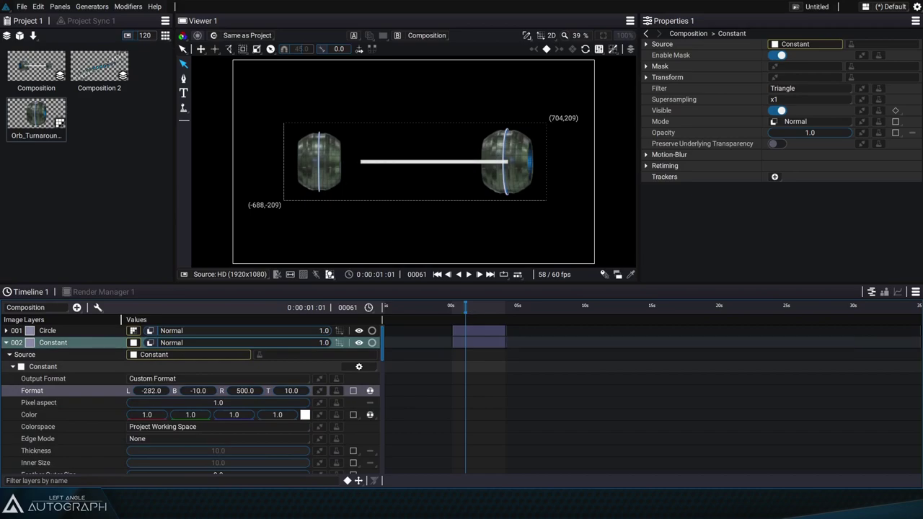
{"action": "left_click", "coordinate": [151, 390]}
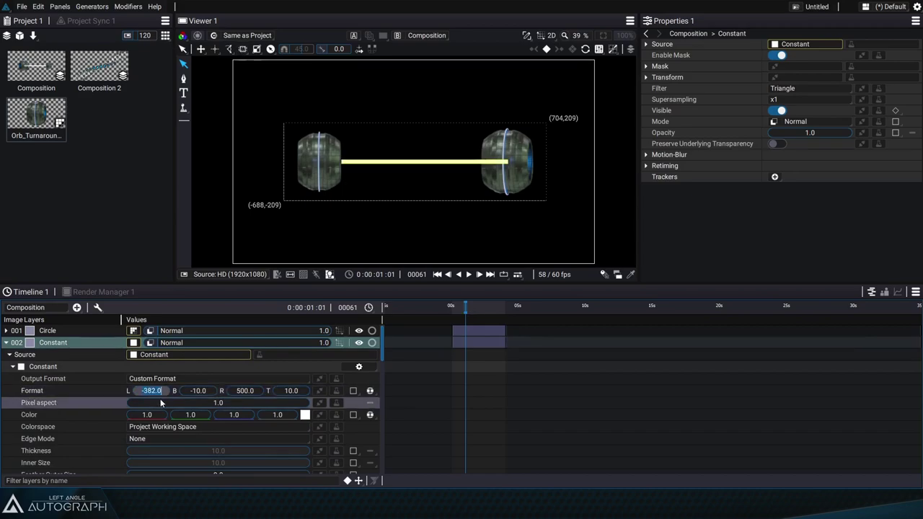
{"action": "type", "text": "-380"}
{"action": "left_click", "coordinate": [244, 392]}
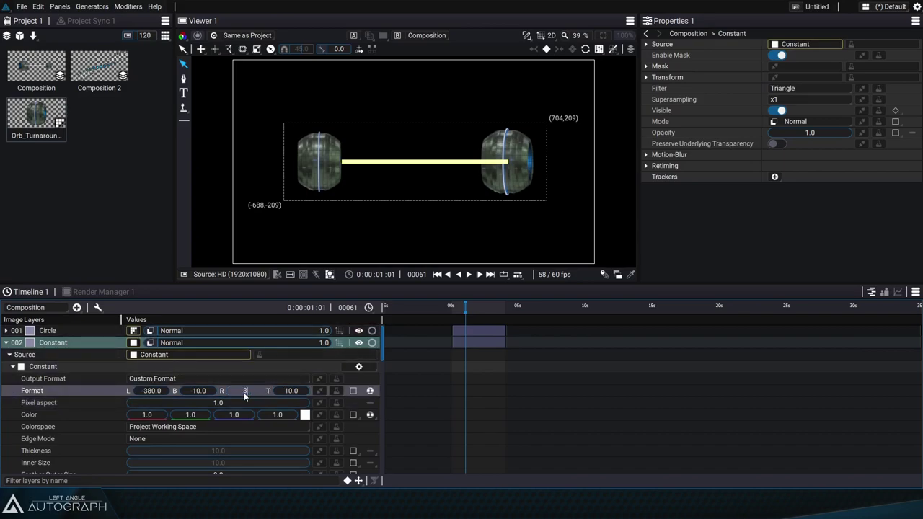
{"action": "type", "text": "380"}
{"action": "key", "text": "Return"}
Collapse and deselect the Constant layer, then scrub to preview the shortened link.
{"action": "left_click_drag", "start_coordinate": [466, 310], "coordinate": [471, 314]}
{"action": "left_click", "coordinate": [6, 342]}
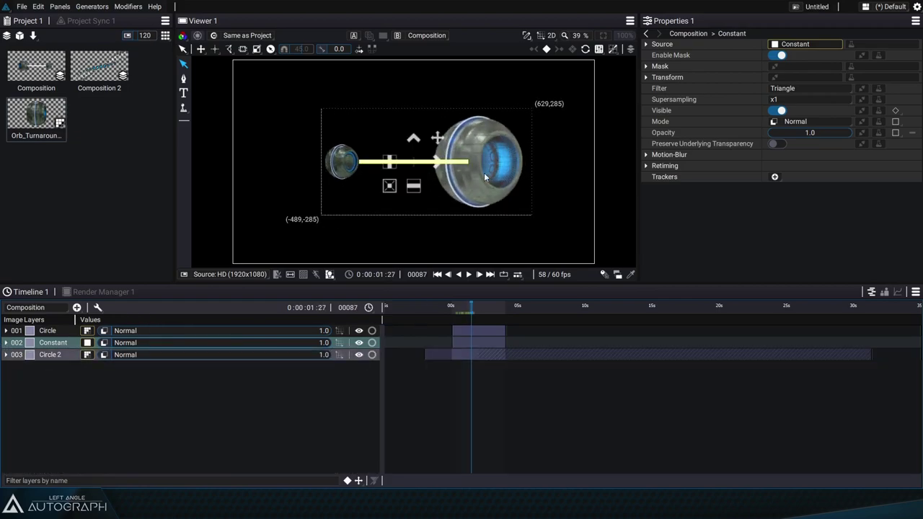
{"action": "left_click", "coordinate": [467, 380]}
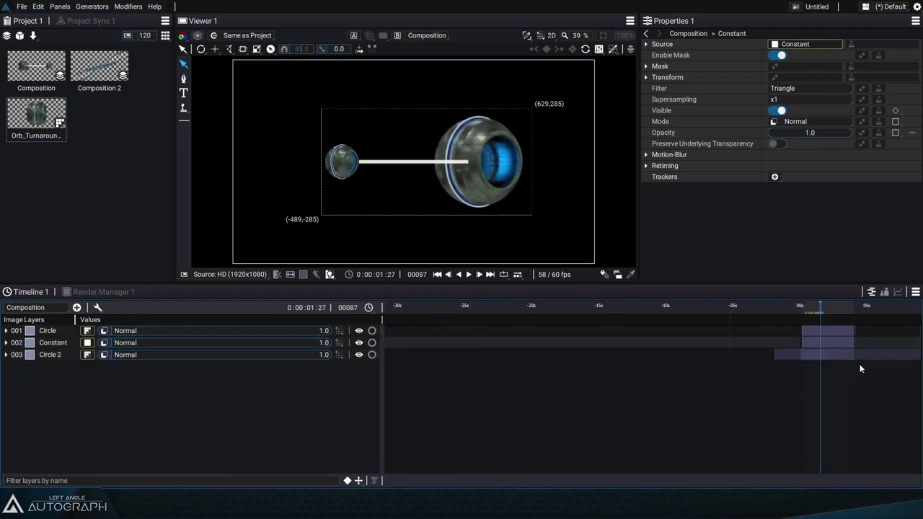
{"action": "scroll", "coordinate": [515, 363], "scroll_direction": "up", "scroll_amount": 5}
{"action": "scroll", "coordinate": [515, 363], "scroll_direction": "down", "scroll_amount": 2}
{"action": "left_click_drag", "start_coordinate": [505, 309], "coordinate": [543, 326]}
Duplicate Circle 2 as Circle 3 and move it to the top of the stack.
{"action": "left_click", "coordinate": [17, 355]}
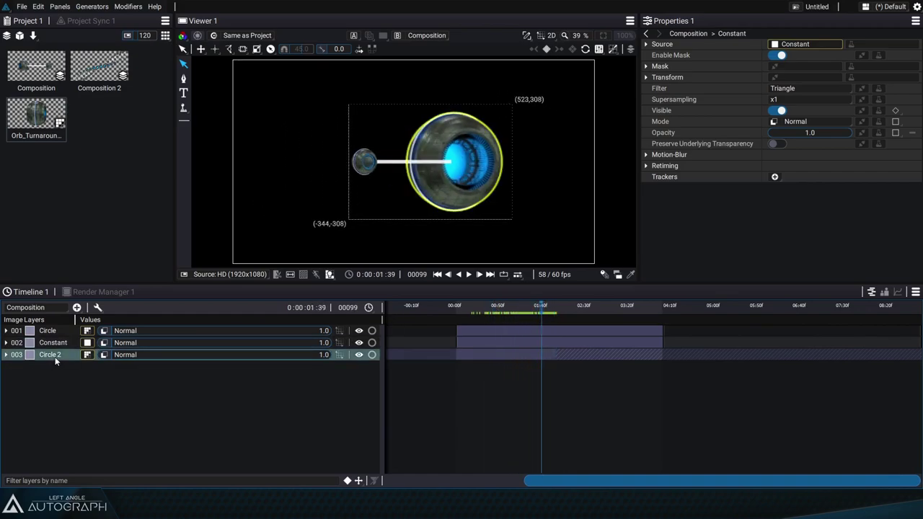
{"action": "key", "text": "ctrl+d"}
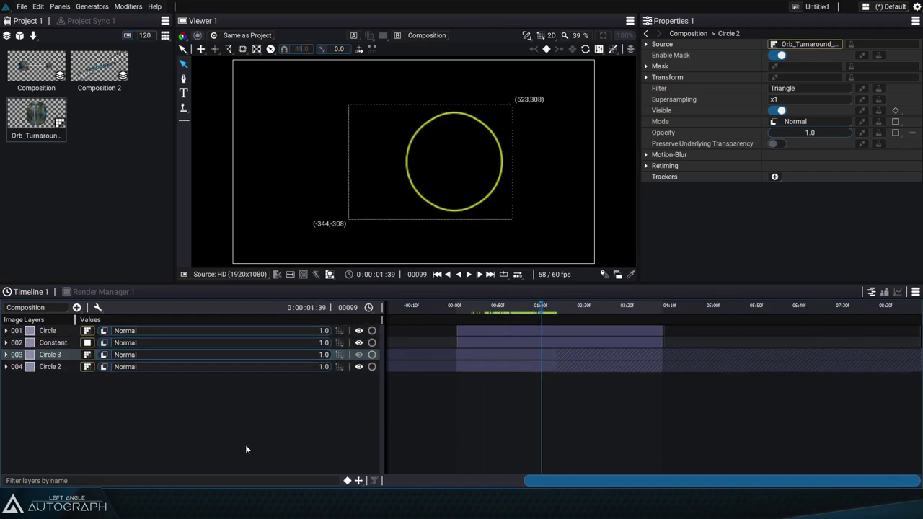
{"action": "left_click_drag", "start_coordinate": [51, 366], "coordinate": [53, 331]}
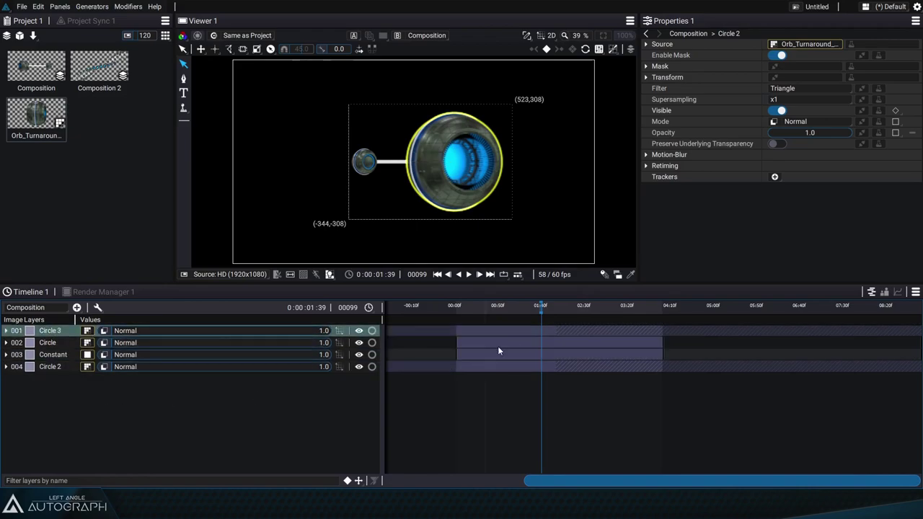
{"action": "left_click_drag", "start_coordinate": [550, 308], "coordinate": [507, 308]}
Trim Circle 3 to start at the current frame and keyframe it invisible at frame 175.
{"action": "left_click", "coordinate": [455, 333]}
{"action": "scroll", "coordinate": [462, 331], "scroll_direction": "down", "scroll_amount": 1}
{"action": "left_click_drag", "start_coordinate": [532, 334], "coordinate": [688, 309]}
{"action": "scroll", "coordinate": [650, 341], "scroll_direction": "down", "scroll_amount": 1}
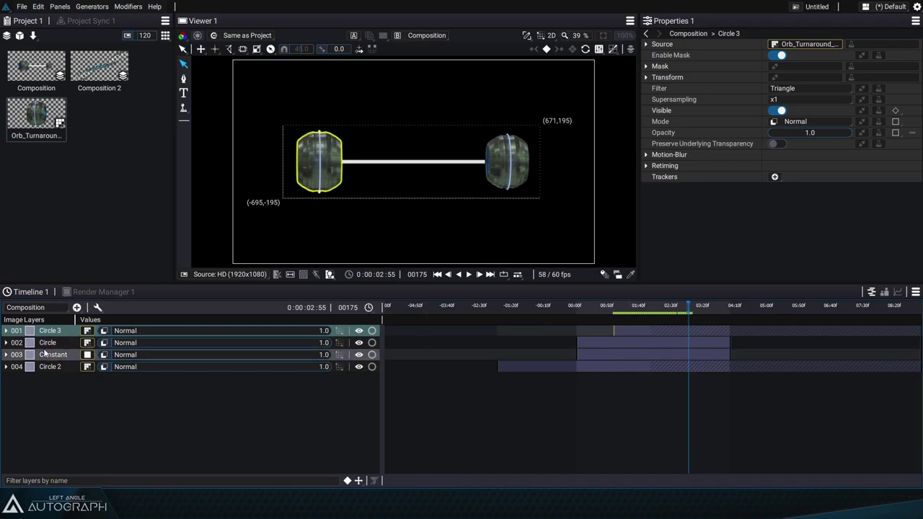
{"action": "key", "text": "u"}
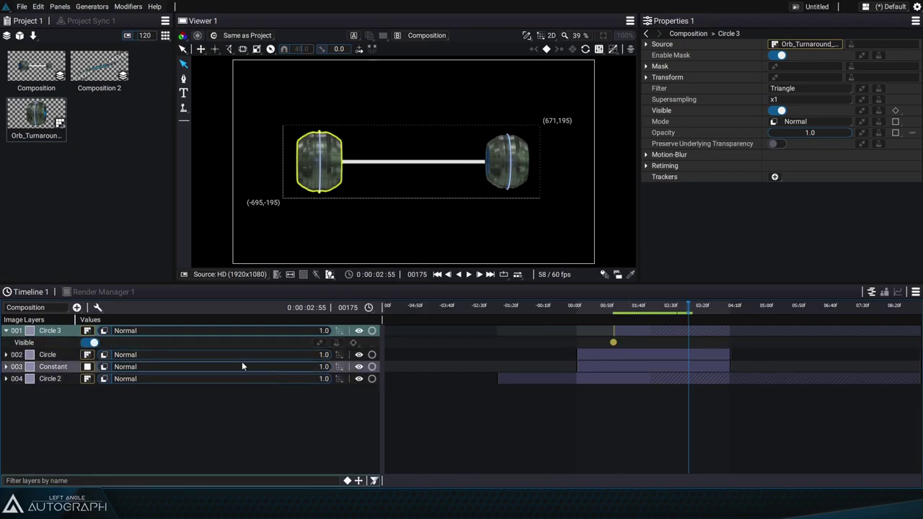
{"action": "left_click", "coordinate": [92, 343]}
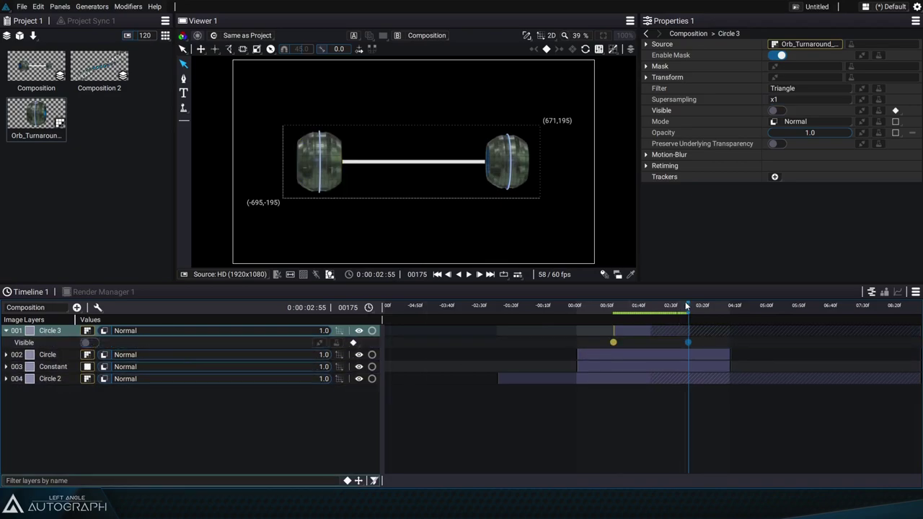
{"action": "left_click_drag", "start_coordinate": [688, 309], "coordinate": [616, 315]}
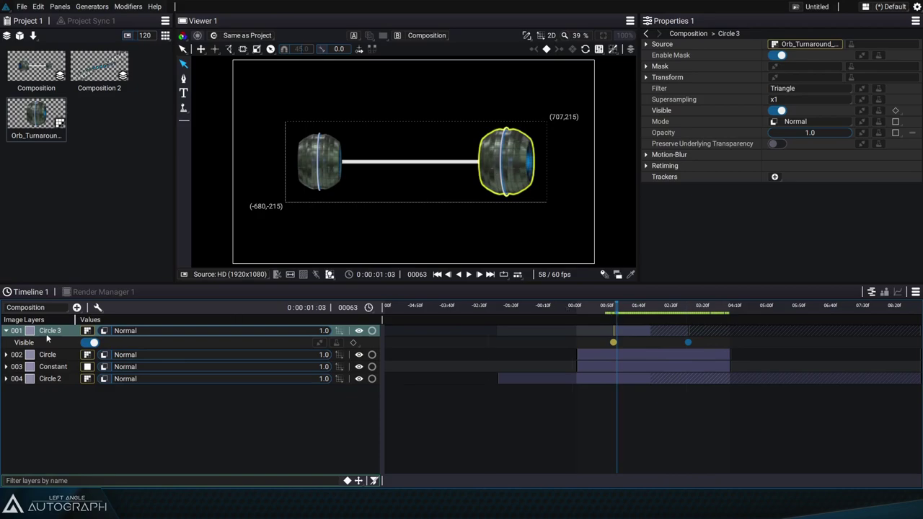
Add a Reflected Gradient modifier to the Constant link layer.
{"action": "left_click", "coordinate": [96, 367]}
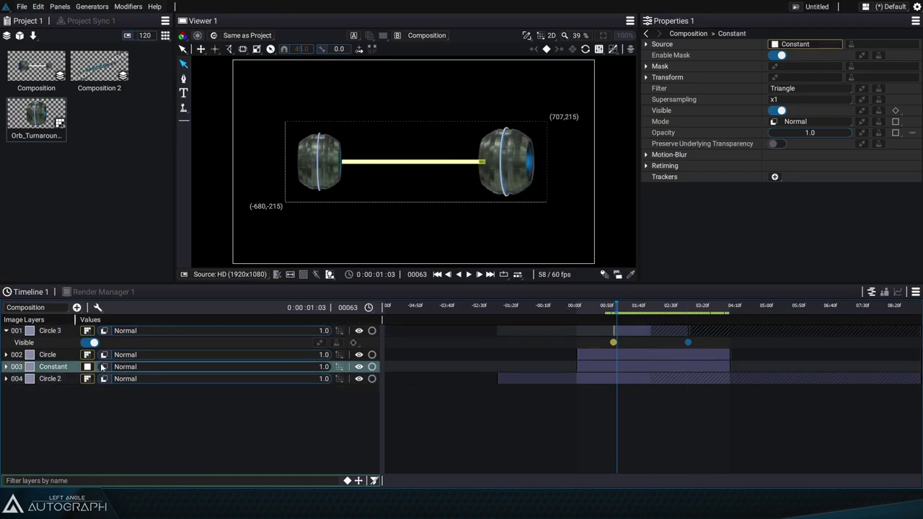
{"action": "left_click", "coordinate": [6, 366]}
{"action": "left_click", "coordinate": [298, 378]}
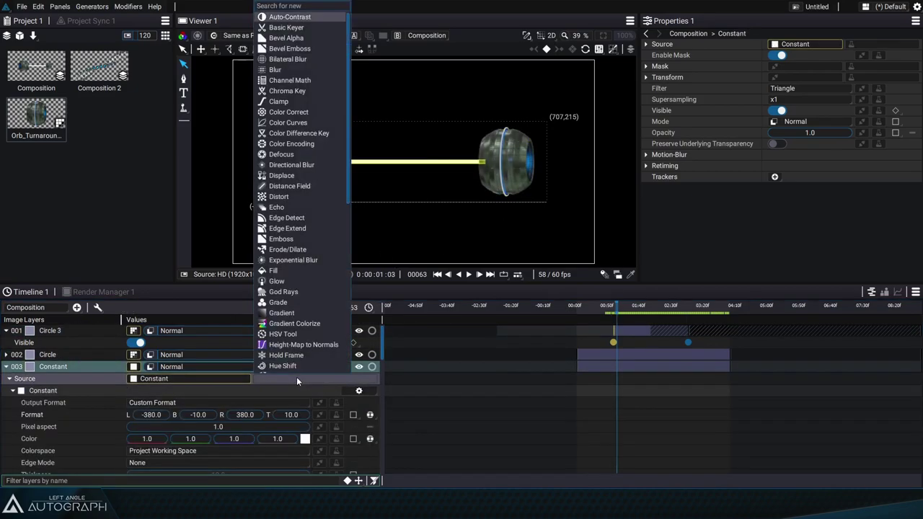
{"action": "type", "text": "grad"}
{"action": "key", "text": "Down"}
{"action": "key", "text": "Return"}
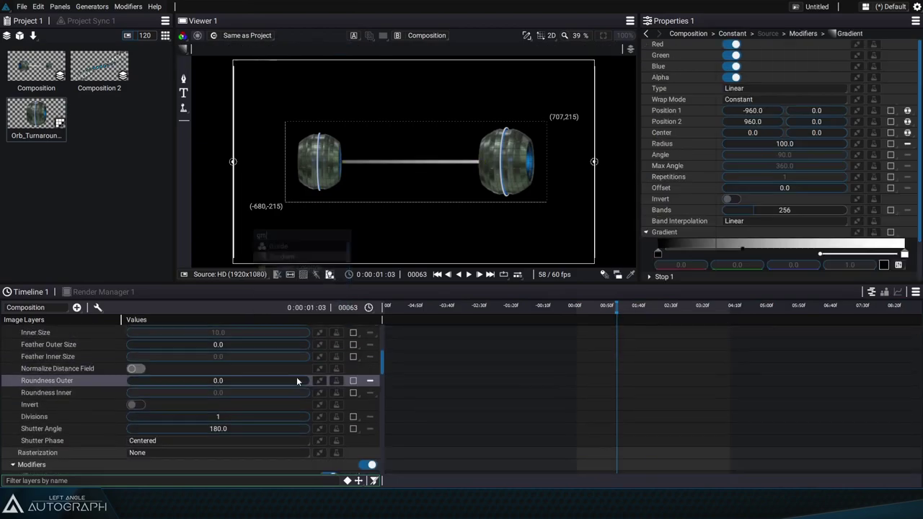
{"action": "left_click", "coordinate": [736, 88]}
{"action": "left_click", "coordinate": [752, 112]}
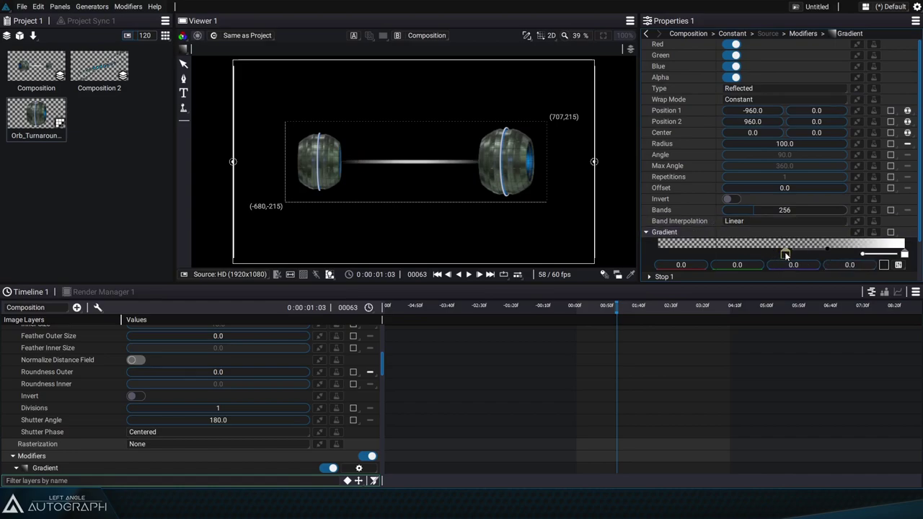
{"action": "mouse_move", "coordinate": [604, 306]}
{"action": "left_mouse_down"}
{"action": "mouse_move", "coordinate": [666, 306]}
{"action": "mouse_move", "coordinate": [610, 305]}
{"action": "left_mouse_up"}
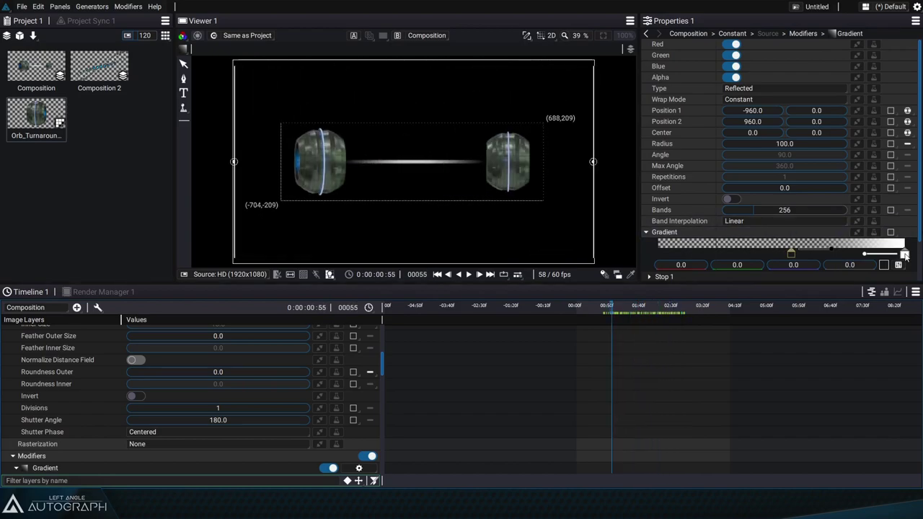
Set the gradient stop colour to bright blue #009dff and scrub to check the orbs.
{"action": "double_click", "coordinate": [905, 254]}
{"action": "mouse_move", "coordinate": [500, 136]}
{"action": "left_mouse_down"}
{"action": "mouse_move", "coordinate": [735, 196]}
{"action": "mouse_move", "coordinate": [786, 228]}
{"action": "left_mouse_up"}
{"action": "left_click", "coordinate": [773, 249]}
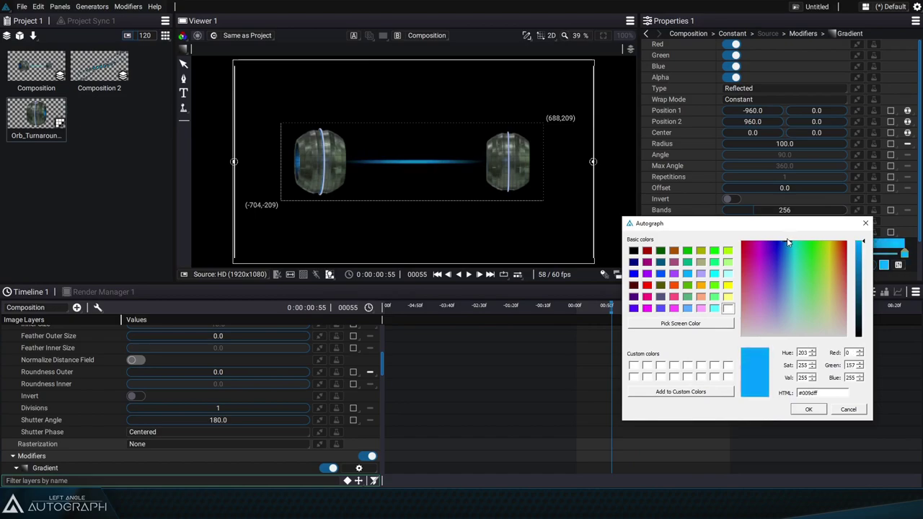
{"action": "left_click", "coordinate": [806, 411]}
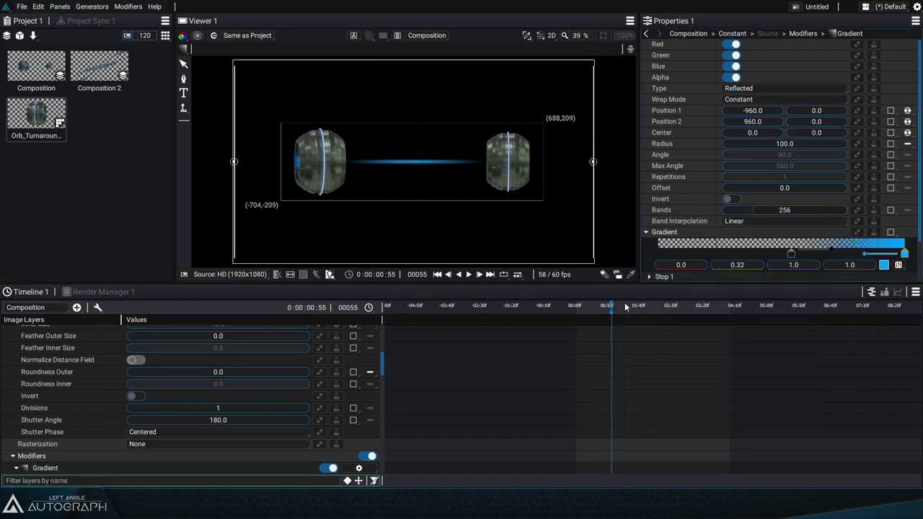
{"action": "left_click_drag", "start_coordinate": [588, 307], "coordinate": [670, 309]}
{"action": "left_click", "coordinate": [183, 65]}
{"action": "left_click_drag", "start_coordinate": [593, 306], "coordinate": [639, 313]}
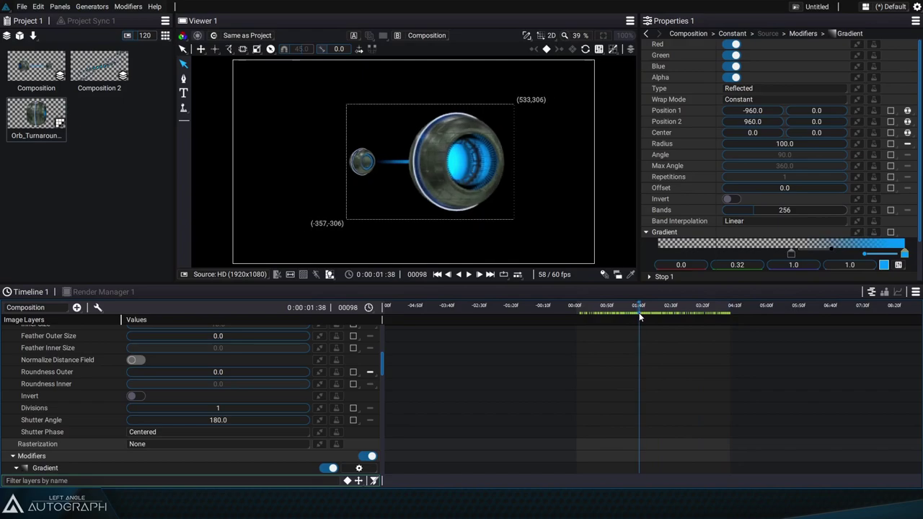
Open Composition 2, scrub its orb strand, collapse the Instancer, and show the add-layer list.
{"action": "double_click", "coordinate": [112, 87]}
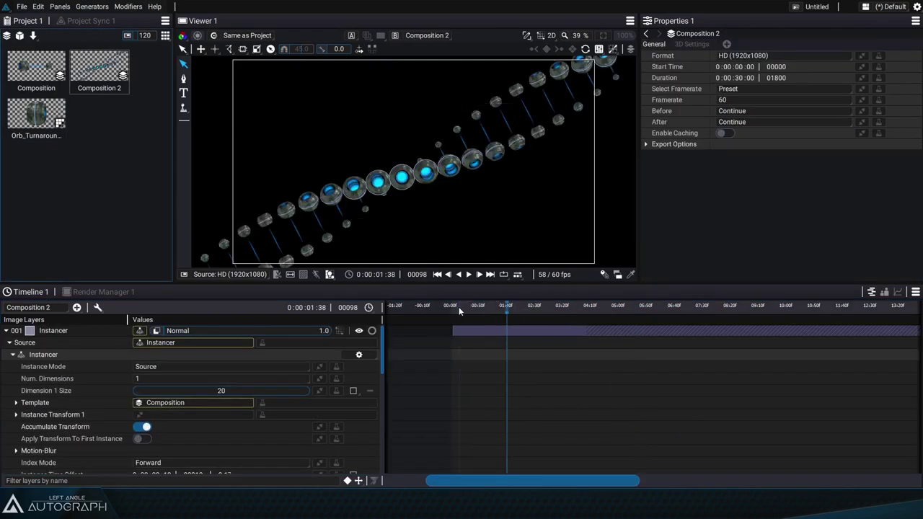
{"action": "left_click_drag", "start_coordinate": [459, 306], "coordinate": [626, 307]}
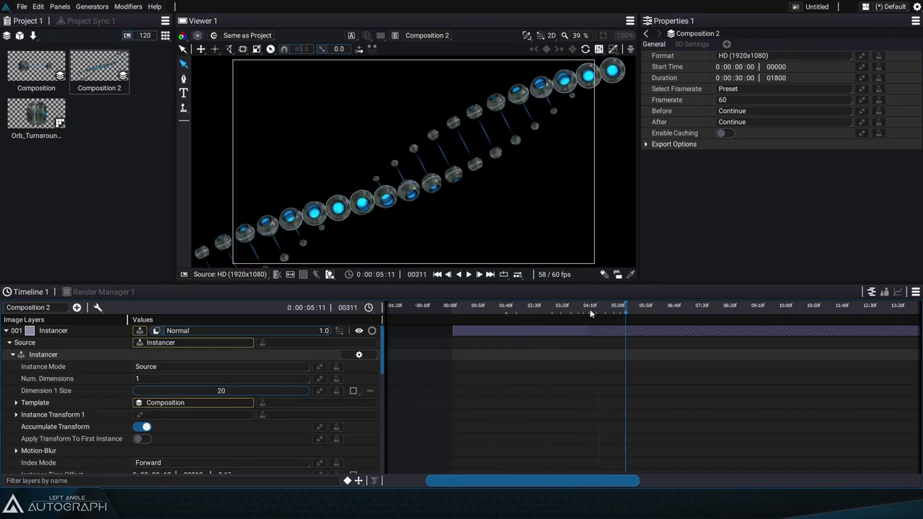
{"action": "left_click", "coordinate": [6, 330]}
{"action": "left_click", "coordinate": [77, 308]}
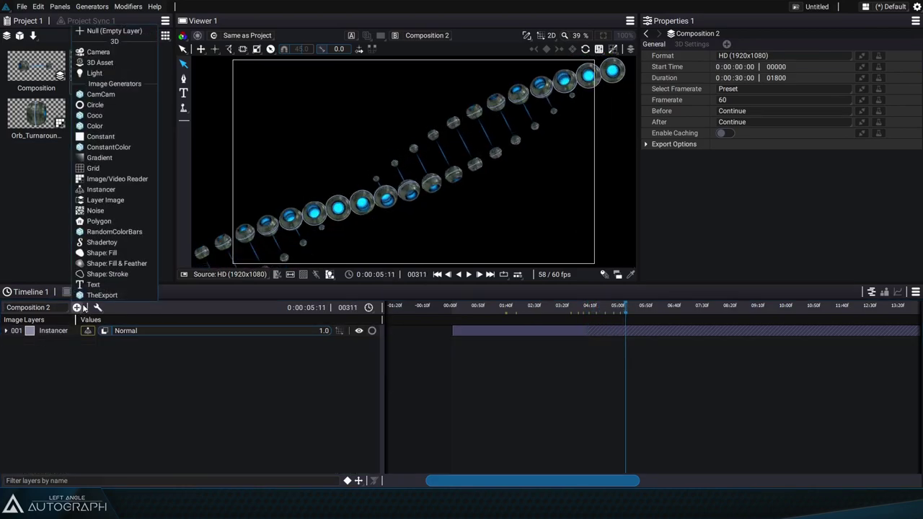
Add a Radial Gradient layer with radius 1220 and place it below the Instancer.
{"action": "left_click", "coordinate": [121, 157]}
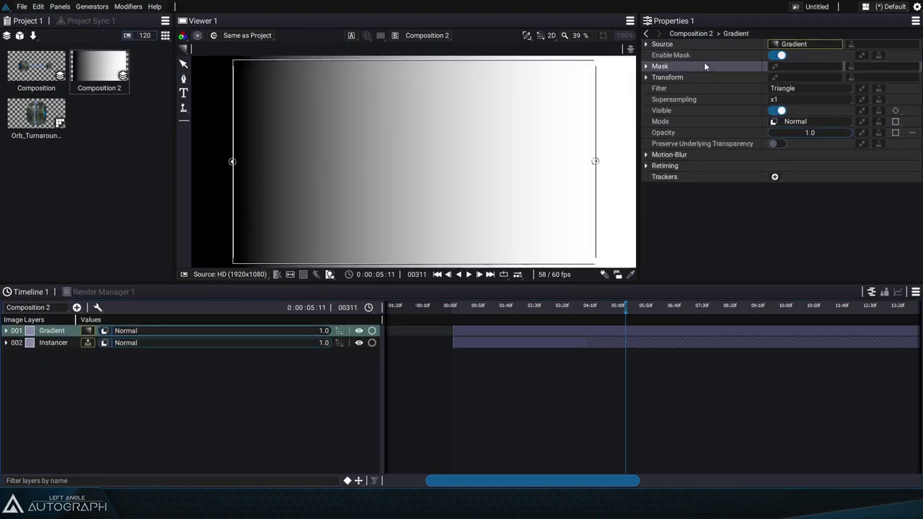
{"action": "left_click", "coordinate": [88, 329]}
{"action": "left_click", "coordinate": [52, 354]}
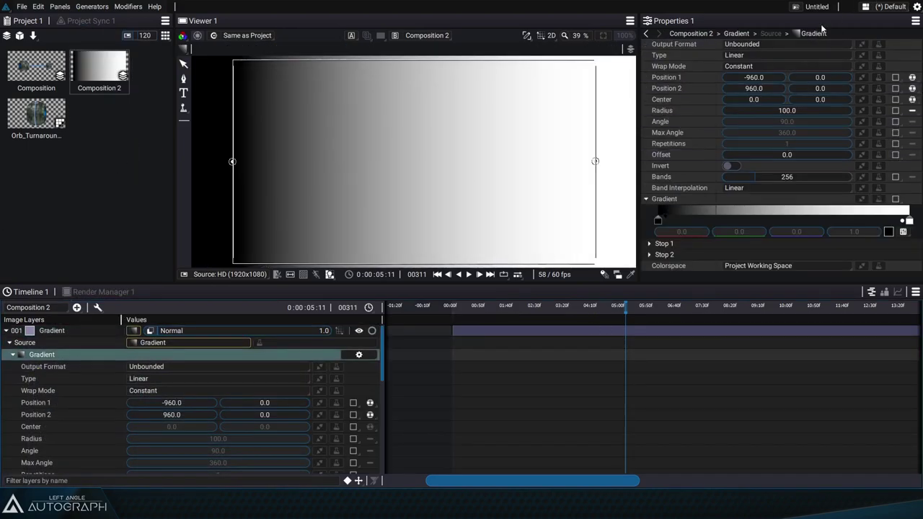
{"action": "left_click", "coordinate": [743, 59]}
{"action": "left_click", "coordinate": [750, 87]}
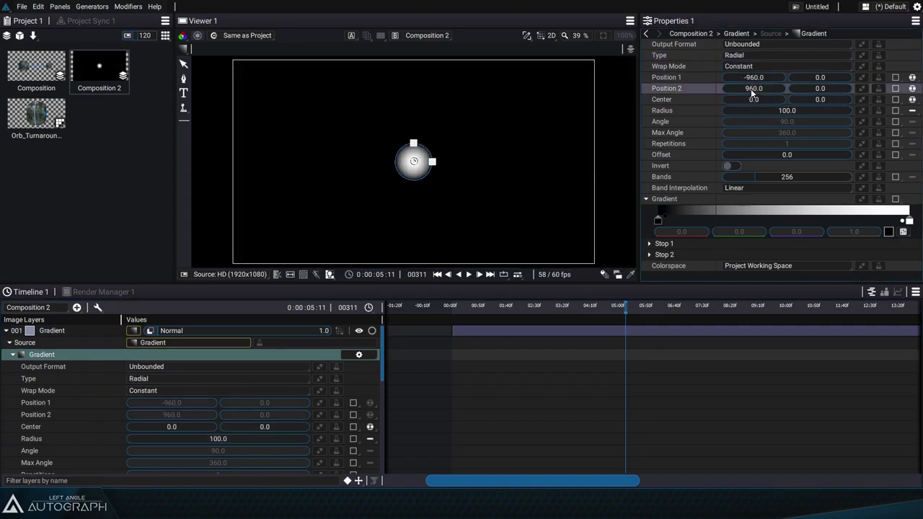
{"action": "left_click_drag", "start_coordinate": [793, 111], "coordinate": [847, 110]}
{"action": "left_click", "coordinate": [6, 331]}
{"action": "left_click_drag", "start_coordinate": [43, 331], "coordinate": [108, 354]}
Colour the gradient's outer stop dark navy #09205d and preview the animation.
{"action": "left_click", "coordinate": [907, 220]}
{"action": "left_click", "coordinate": [892, 233]}
{"action": "left_click_drag", "start_coordinate": [510, 127], "coordinate": [796, 232]}
{"action": "left_click_drag", "start_coordinate": [813, 285], "coordinate": [784, 263]}
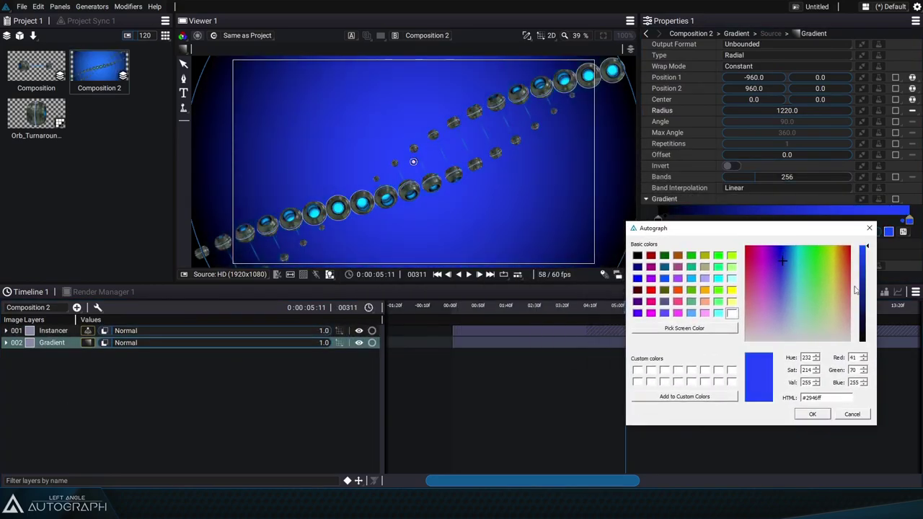
{"action": "left_click_drag", "start_coordinate": [865, 267], "coordinate": [869, 306]}
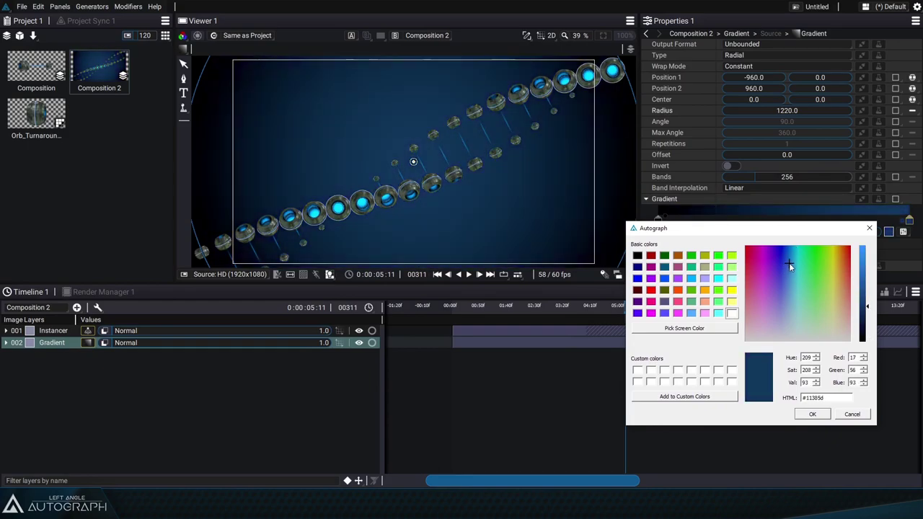
{"action": "left_click_drag", "start_coordinate": [784, 262], "coordinate": [785, 256]}
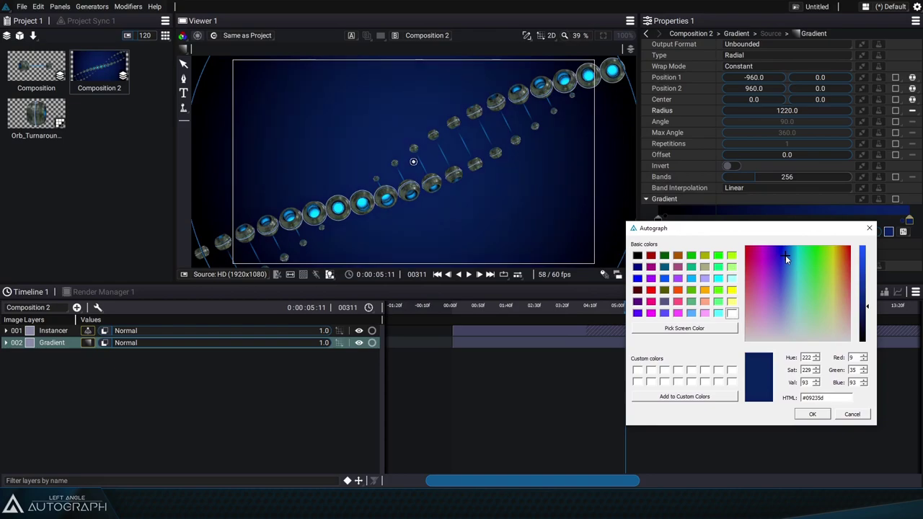
{"action": "left_click", "coordinate": [812, 414]}
{"action": "left_click", "coordinate": [527, 306]}
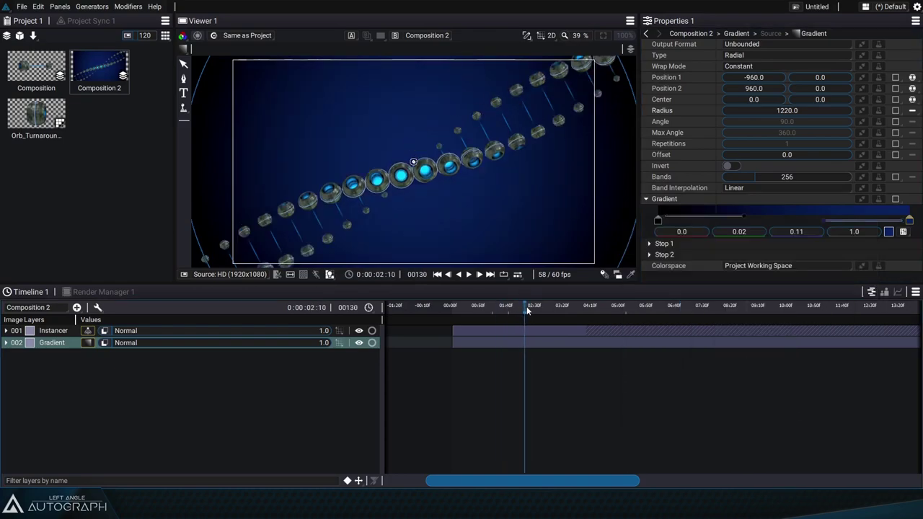
{"action": "left_click_drag", "start_coordinate": [527, 307], "coordinate": [573, 308]}
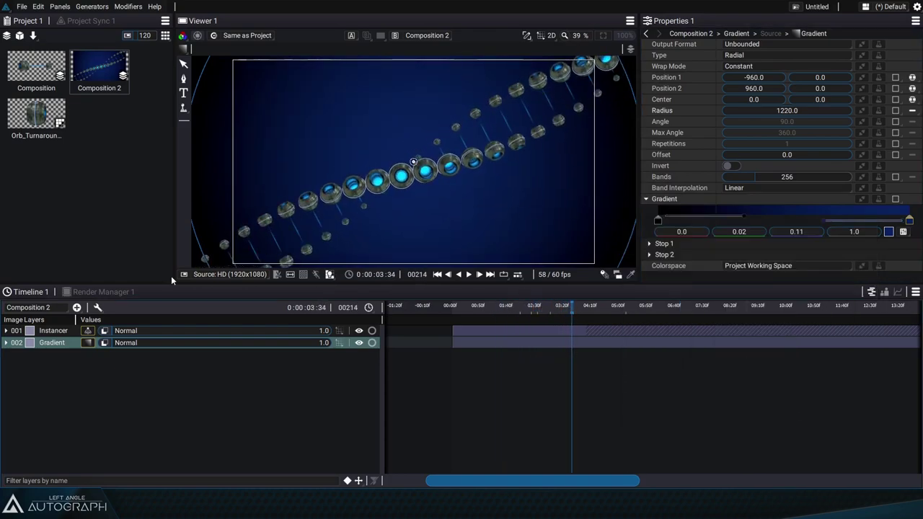
Add a Tile modifier to the Instancer layer to repeat the orb strand.
{"action": "left_click", "coordinate": [57, 331]}
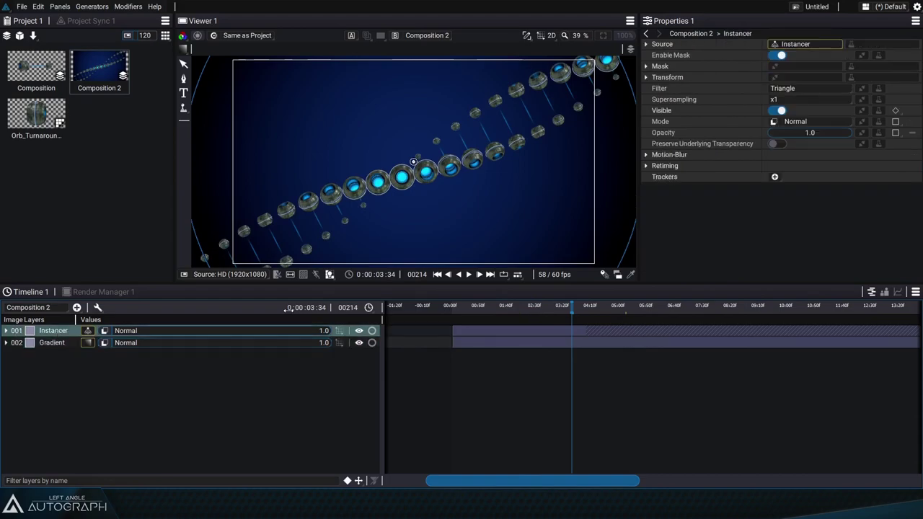
{"action": "scroll", "coordinate": [383, 225], "scroll_direction": "down", "scroll_amount": 3}
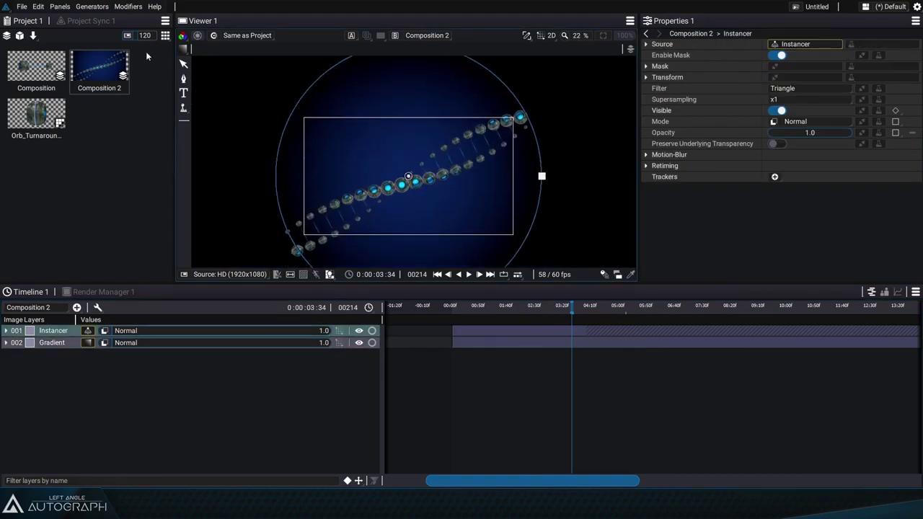
{"action": "left_click", "coordinate": [184, 64]}
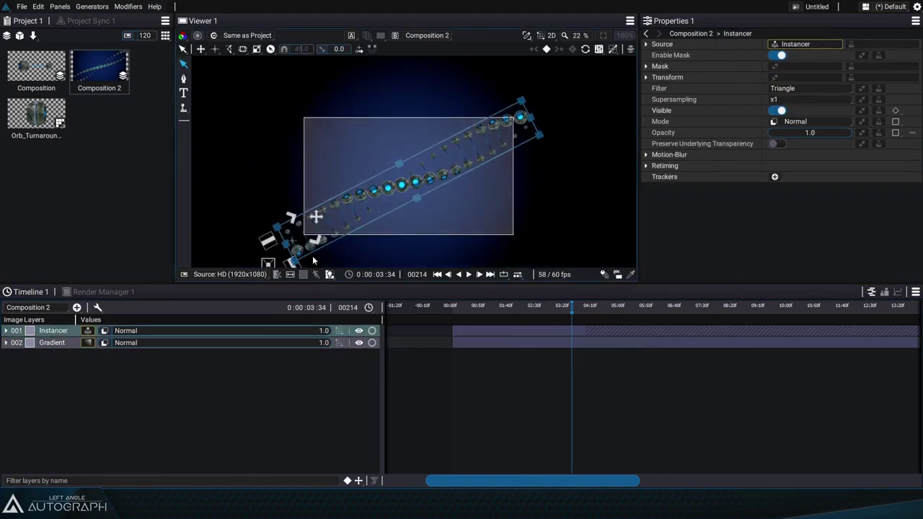
{"action": "left_click", "coordinate": [5, 331]}
{"action": "left_click", "coordinate": [337, 340]}
{"action": "type", "text": "til"}
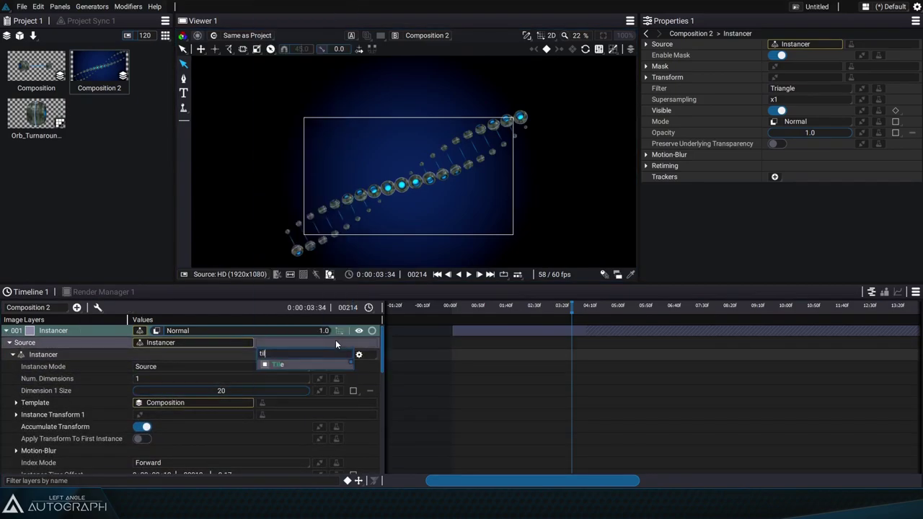
{"action": "key", "text": "Return"}
{"action": "scroll", "coordinate": [502, 183], "scroll_direction": "down", "scroll_amount": 4}
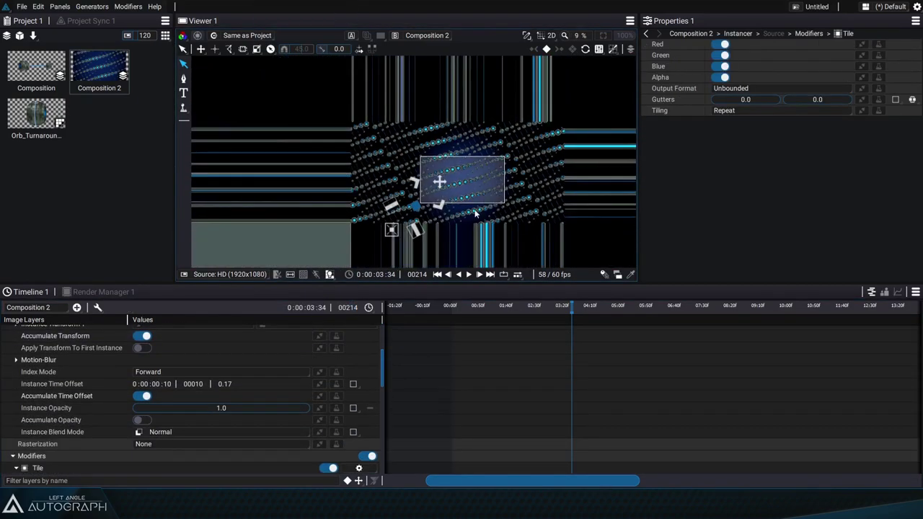
{"action": "left_click_drag", "start_coordinate": [526, 306], "coordinate": [659, 321]}
Raise the Tile Gutters X to about 694 to spread the strands apart.
{"action": "scroll", "coordinate": [488, 186], "scroll_direction": "up", "scroll_amount": 5}
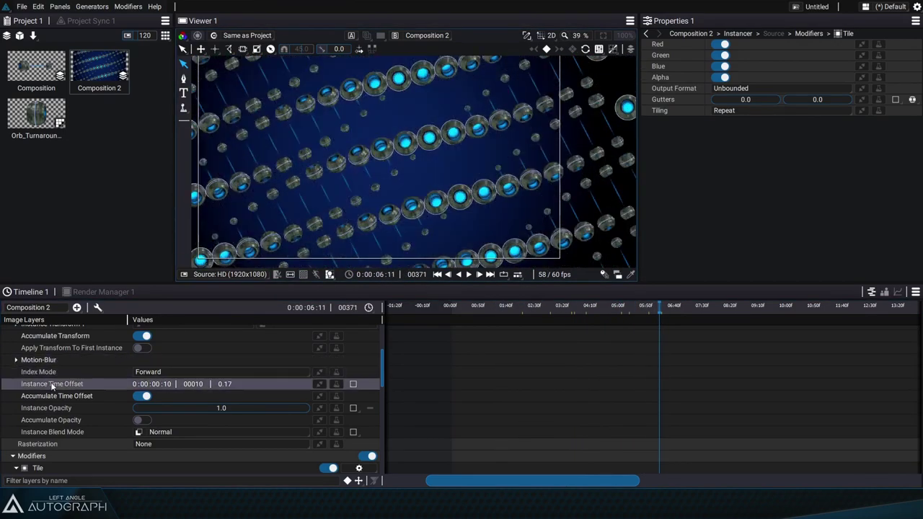
{"action": "scroll", "coordinate": [62, 387], "scroll_direction": "up", "scroll_amount": 3}
{"action": "scroll", "coordinate": [29, 406], "scroll_direction": "down", "scroll_amount": 6}
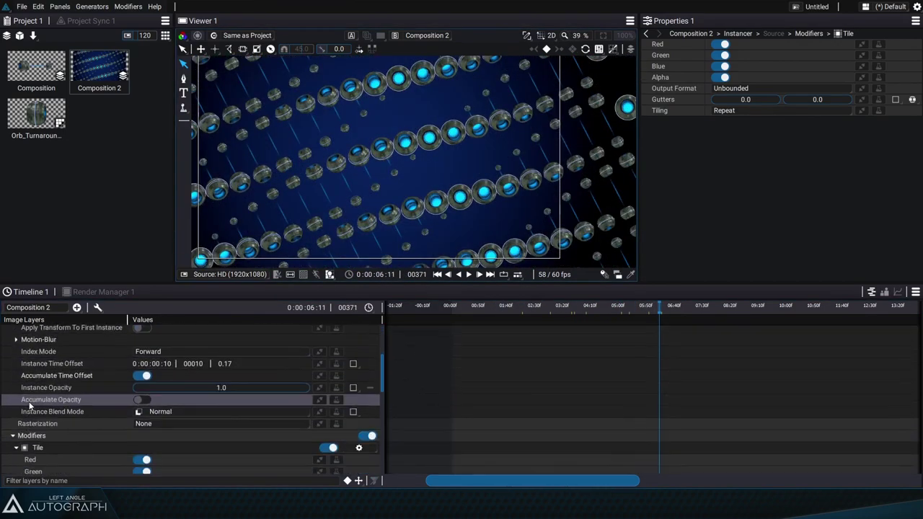
{"action": "left_click_drag", "start_coordinate": [173, 459], "coordinate": [231, 459]}
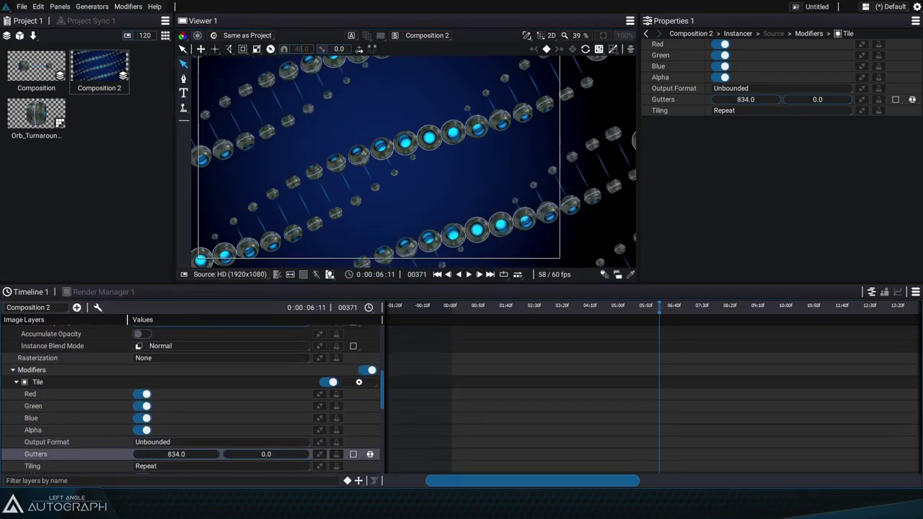
{"action": "scroll", "coordinate": [408, 196], "scroll_direction": "down", "scroll_amount": 5}
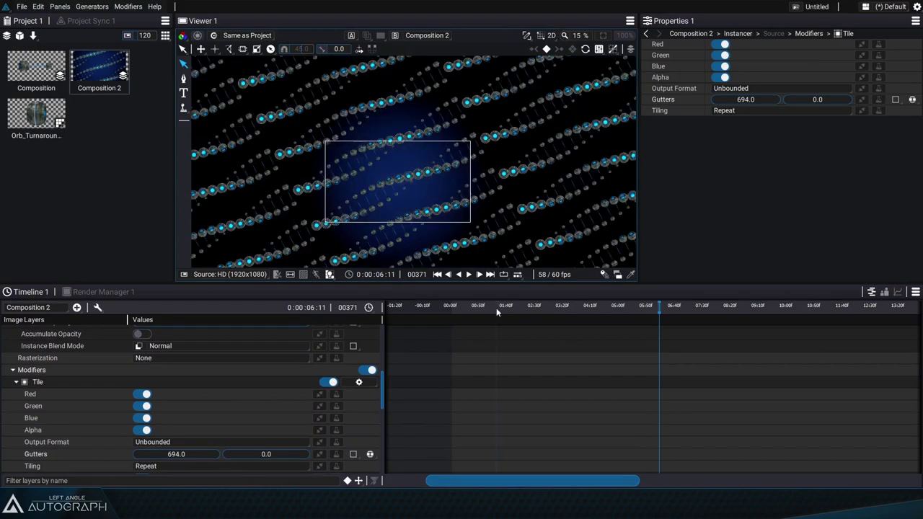
{"action": "left_click_drag", "start_coordinate": [497, 308], "coordinate": [623, 319]}
Set Tile Gutters X to 614, then play from frame 0 with the viewer fitted.
{"action": "scroll", "coordinate": [433, 185], "scroll_direction": "up", "scroll_amount": 3}
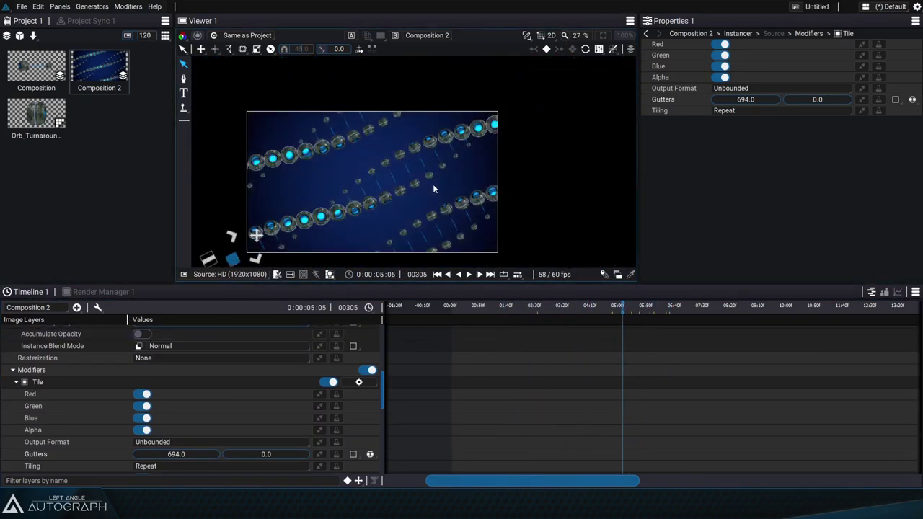
{"action": "left_click", "coordinate": [522, 306]}
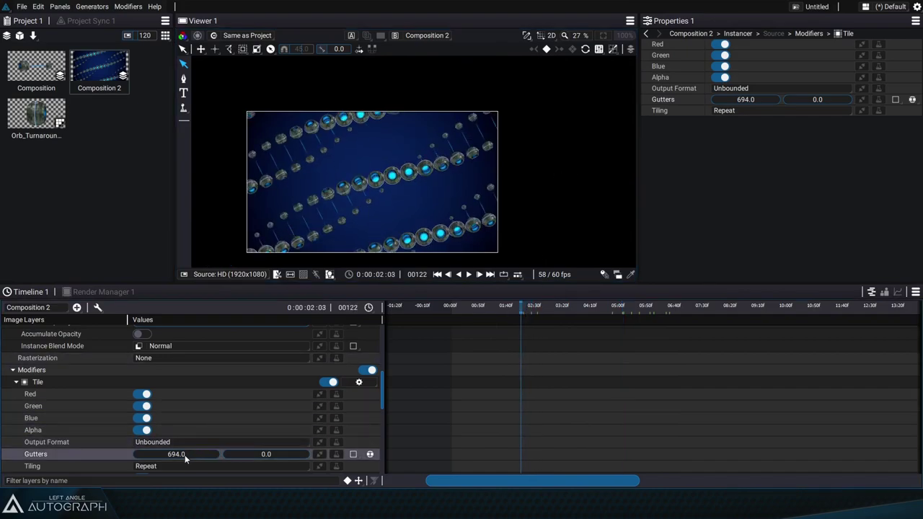
{"action": "left_click_drag", "start_coordinate": [176, 454], "coordinate": [251, 413]}
{"action": "left_click", "coordinate": [439, 275]}
{"action": "left_click", "coordinate": [604, 36]}
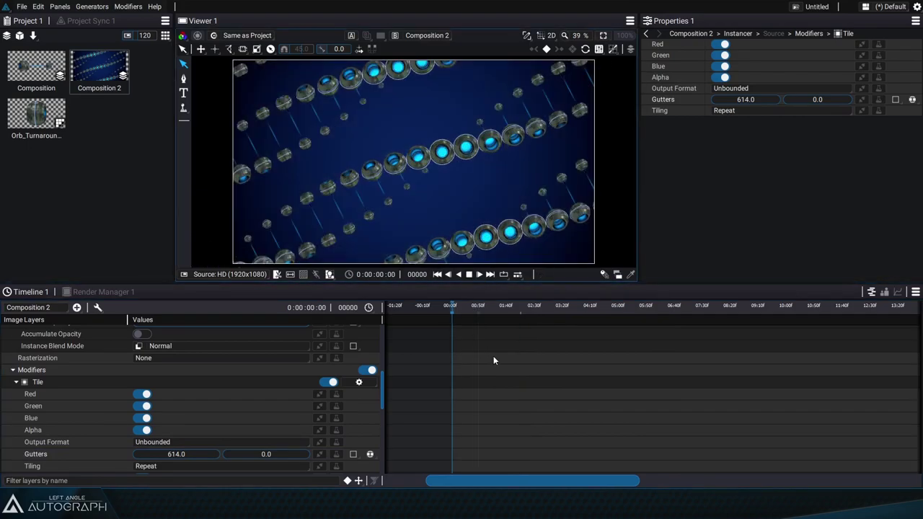
{"action": "key", "text": "space"}
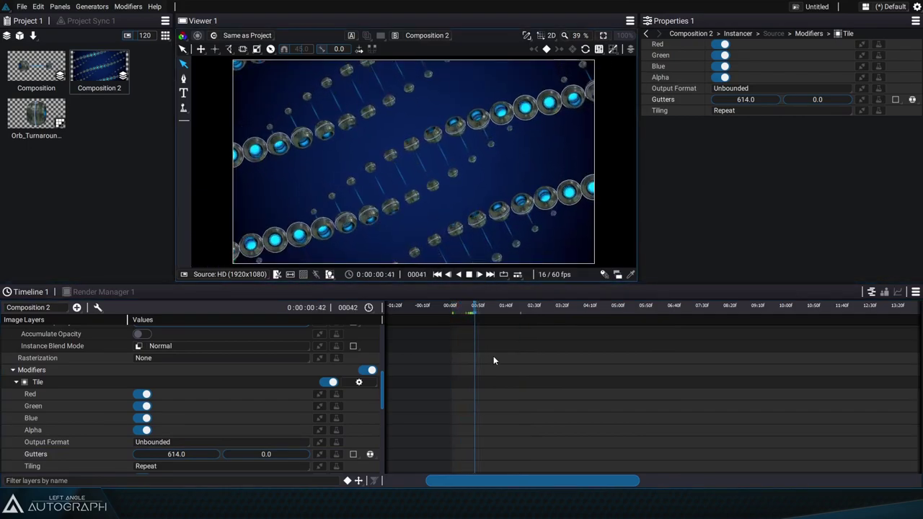